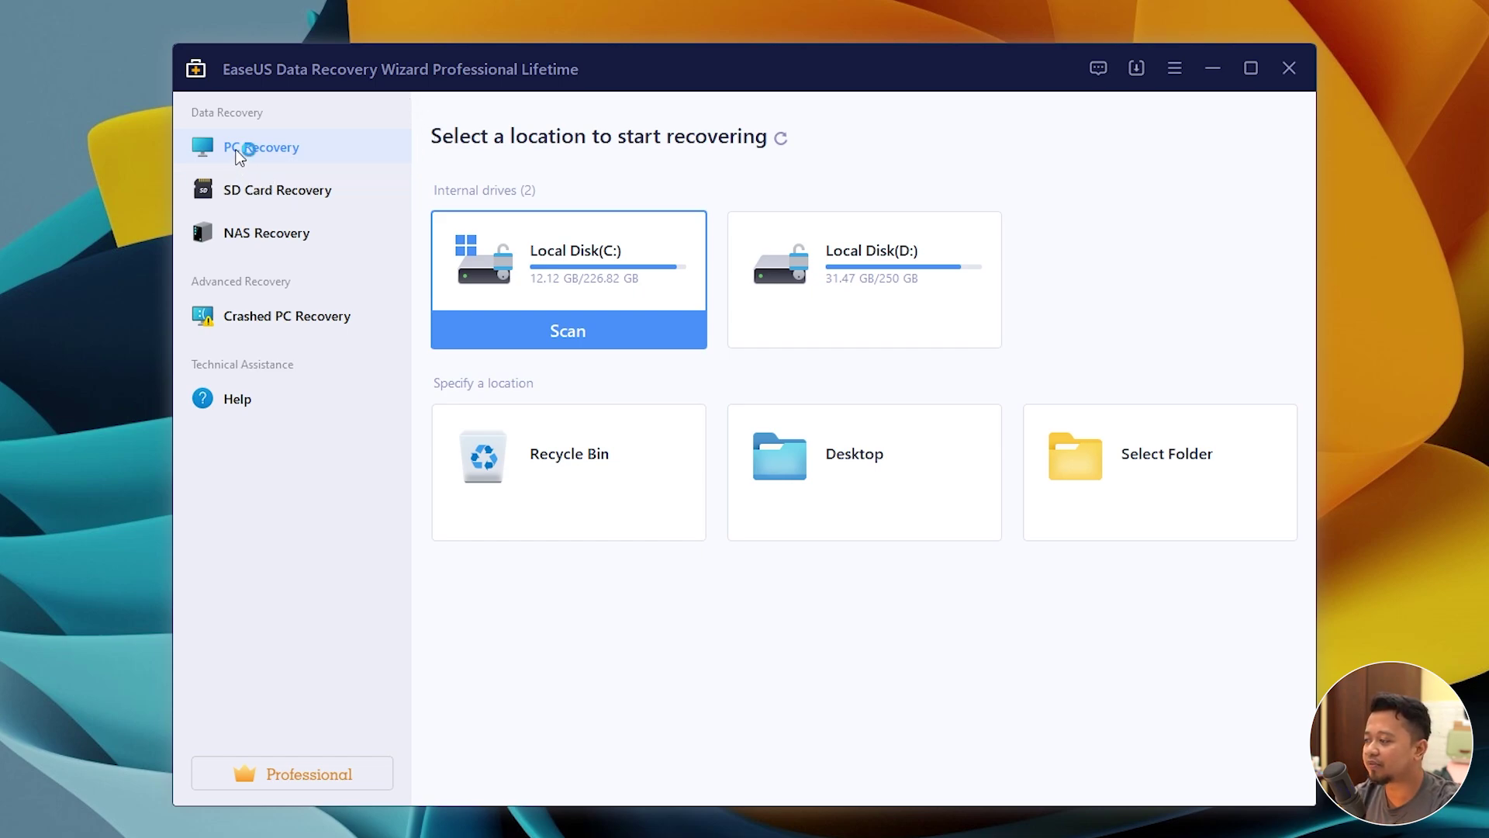
- Look through the SD Card, NAS and Crashed PC recovery modes and return to PC Recovery
left_click(261, 196)
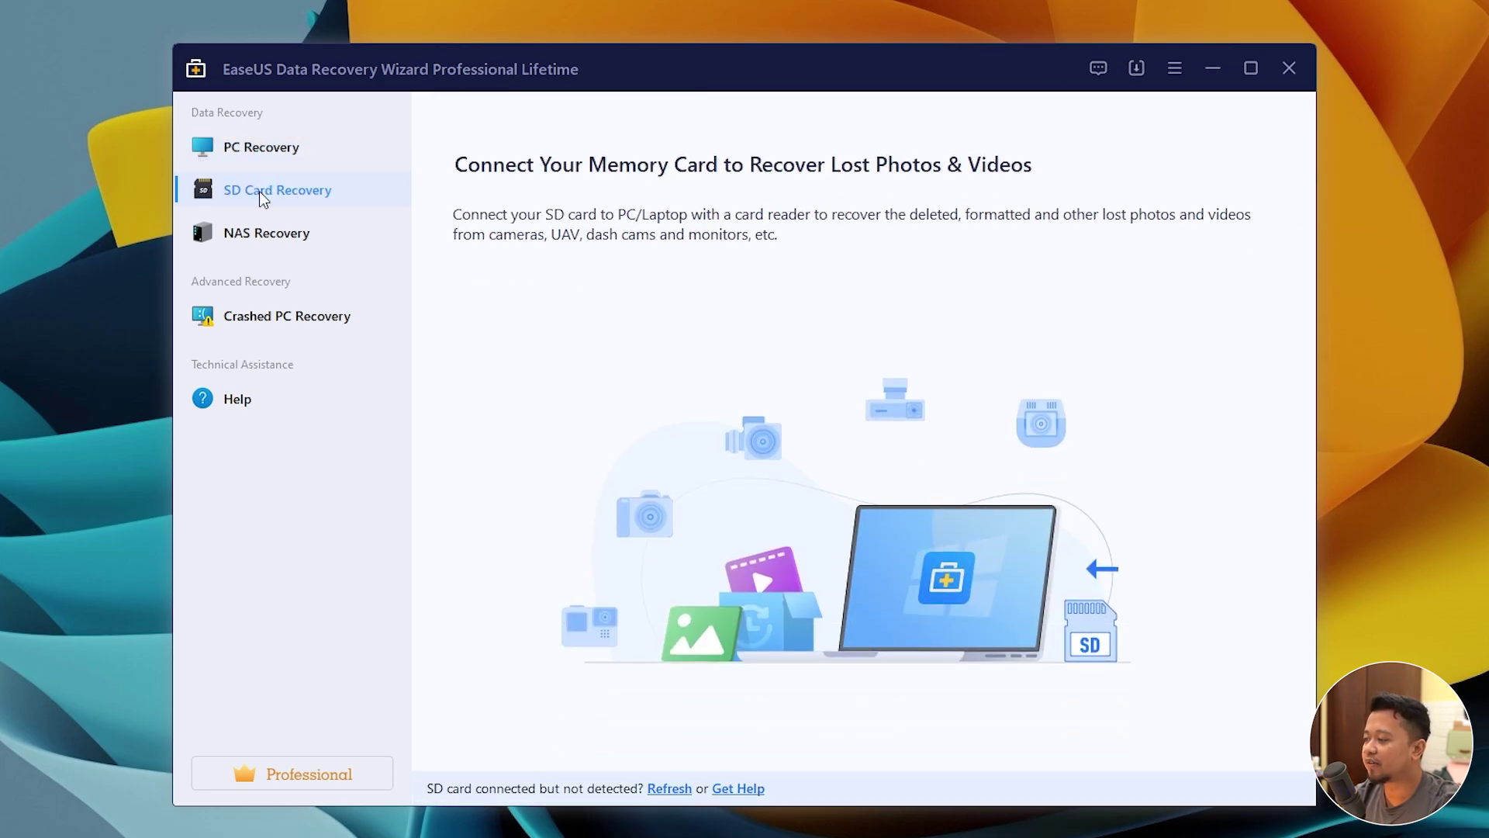
left_click(261, 237)
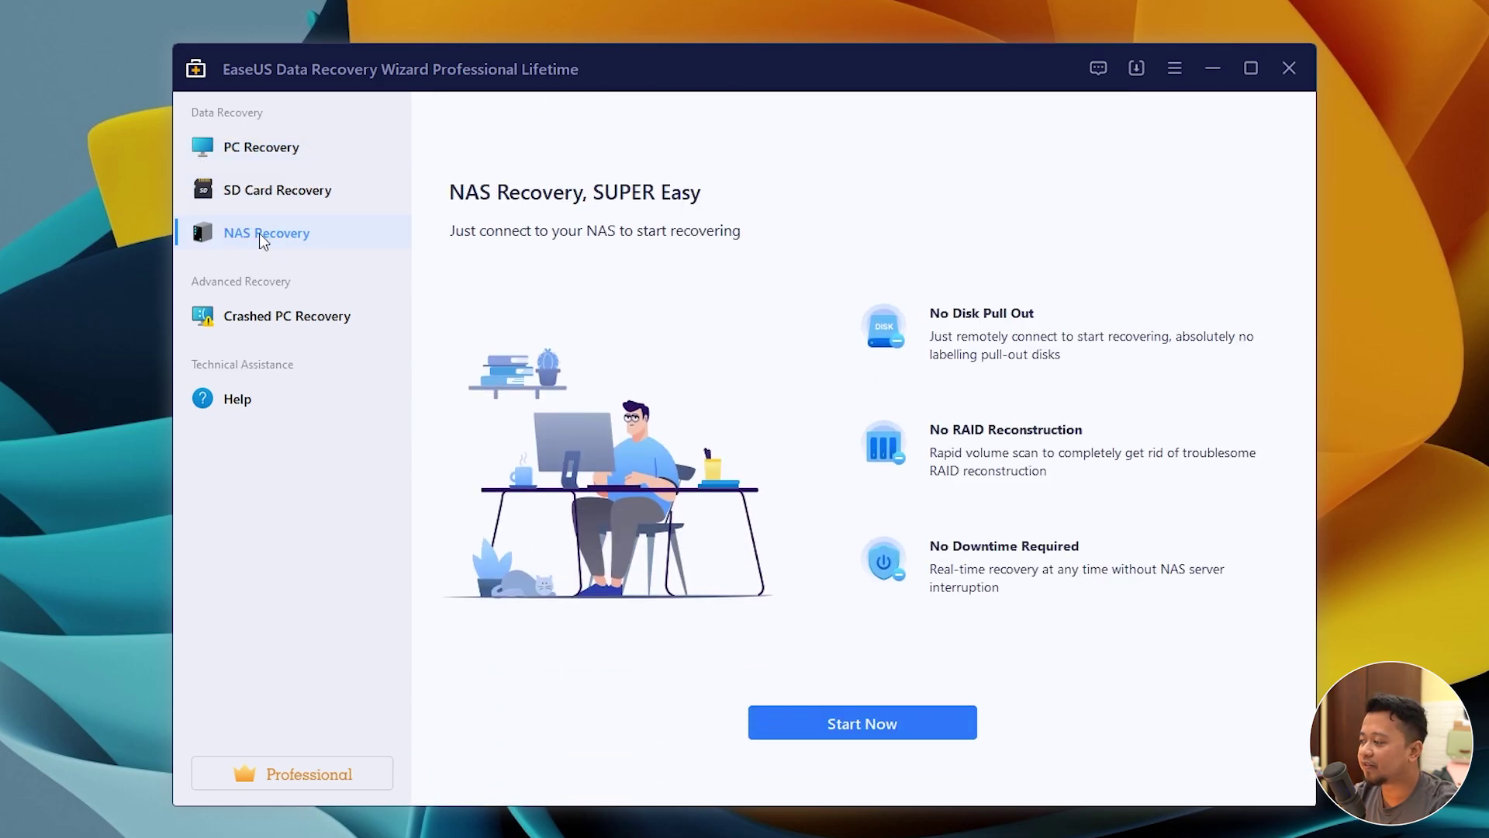
left_click(284, 321)
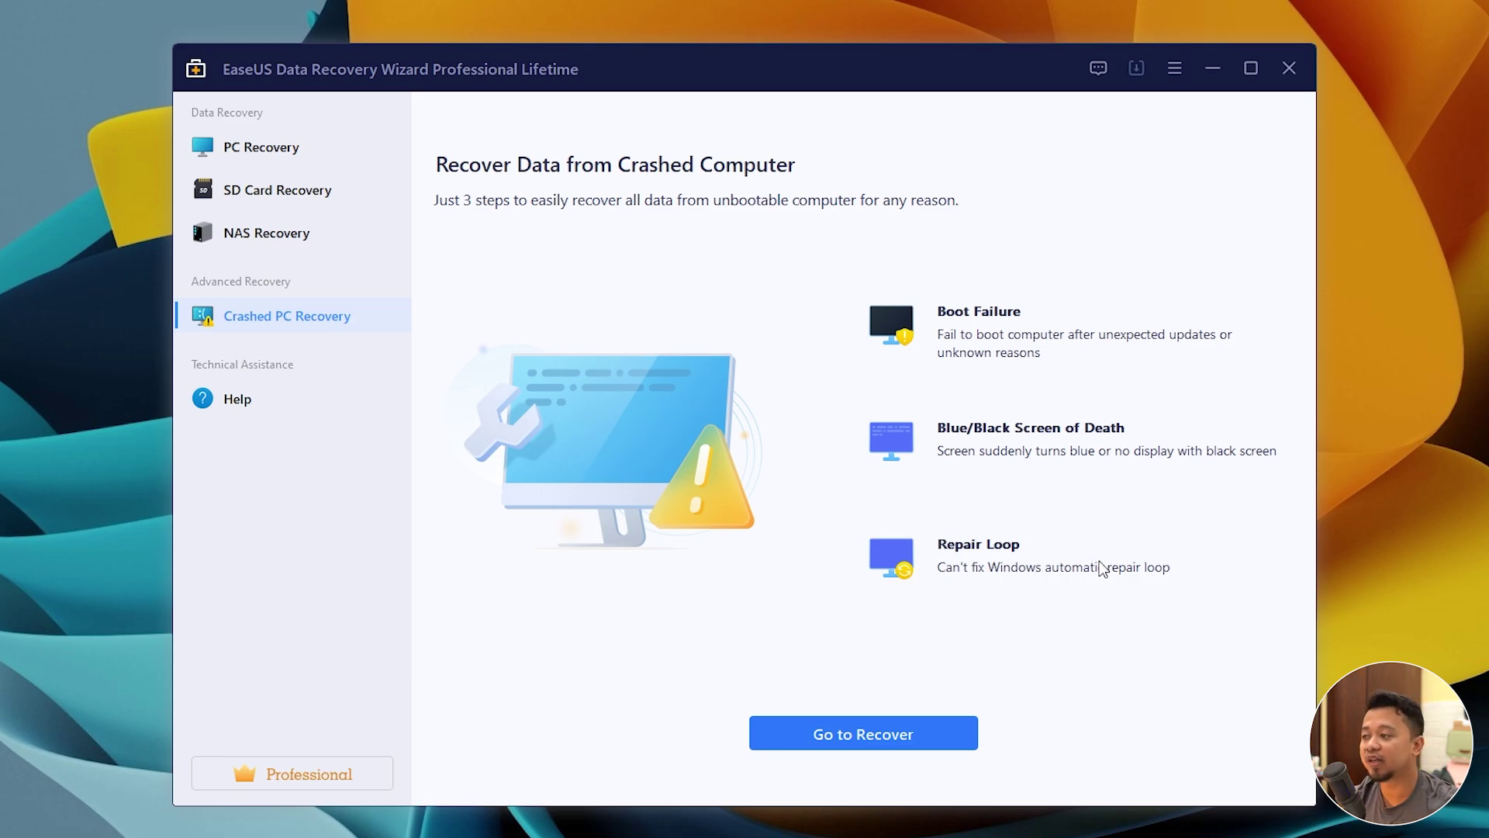
left_click(264, 148)
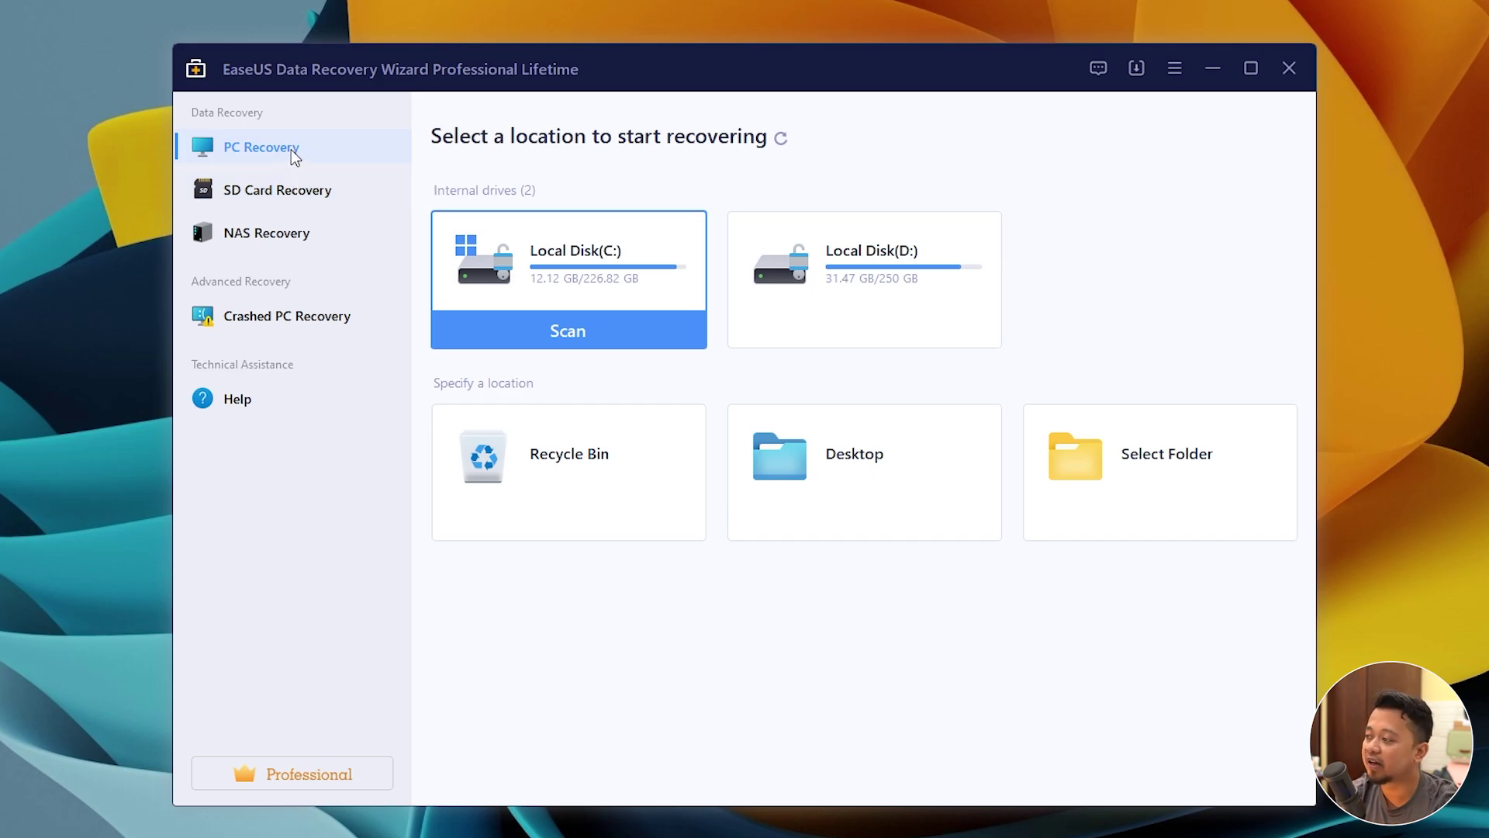
left_click(291, 198)
left_click(294, 162)
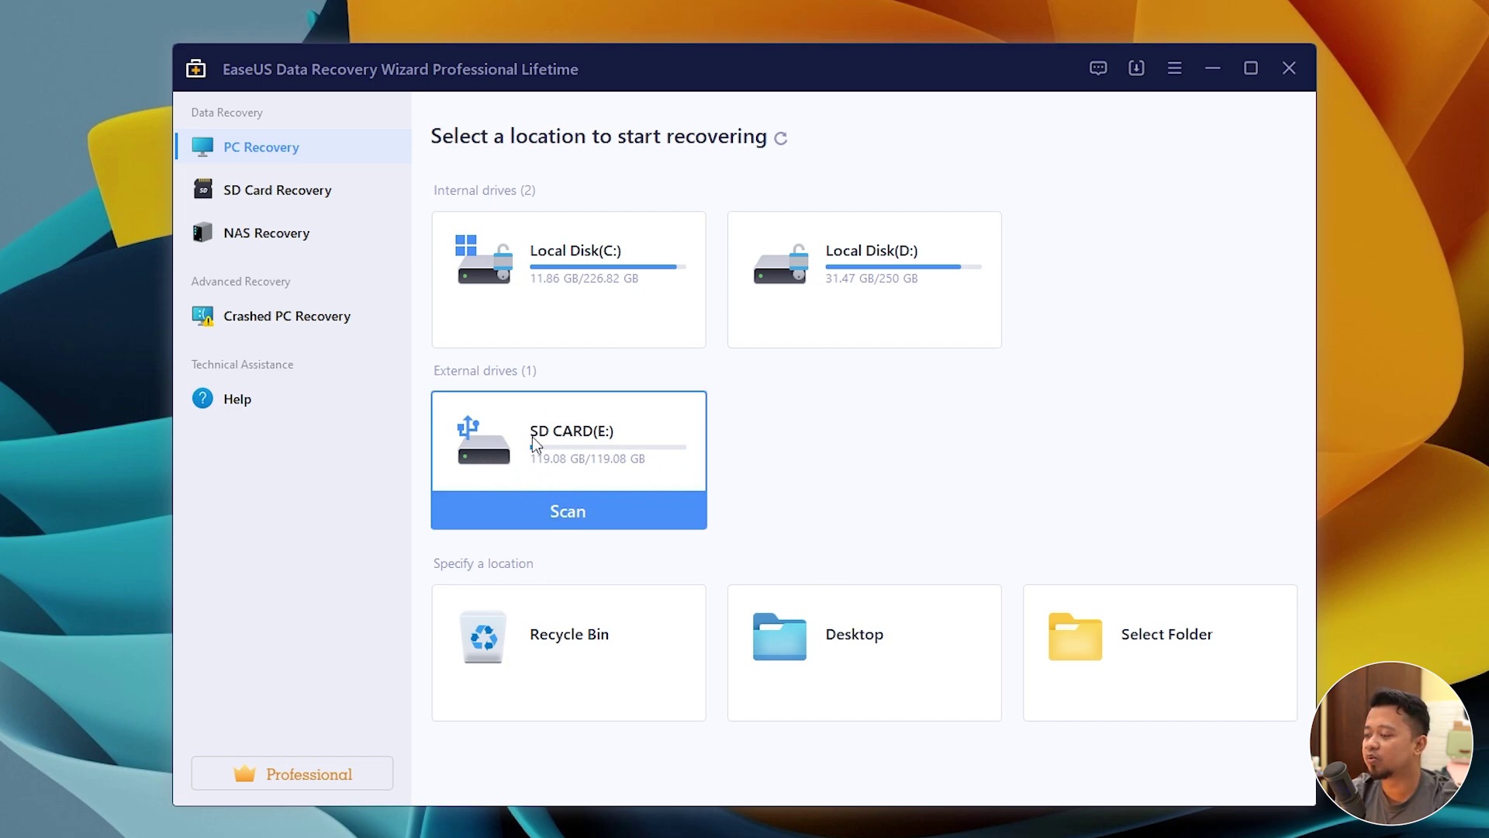
- Switch to File Explorer and open the SD CARD (E:) drive to check its contents
left_click(668, 508)
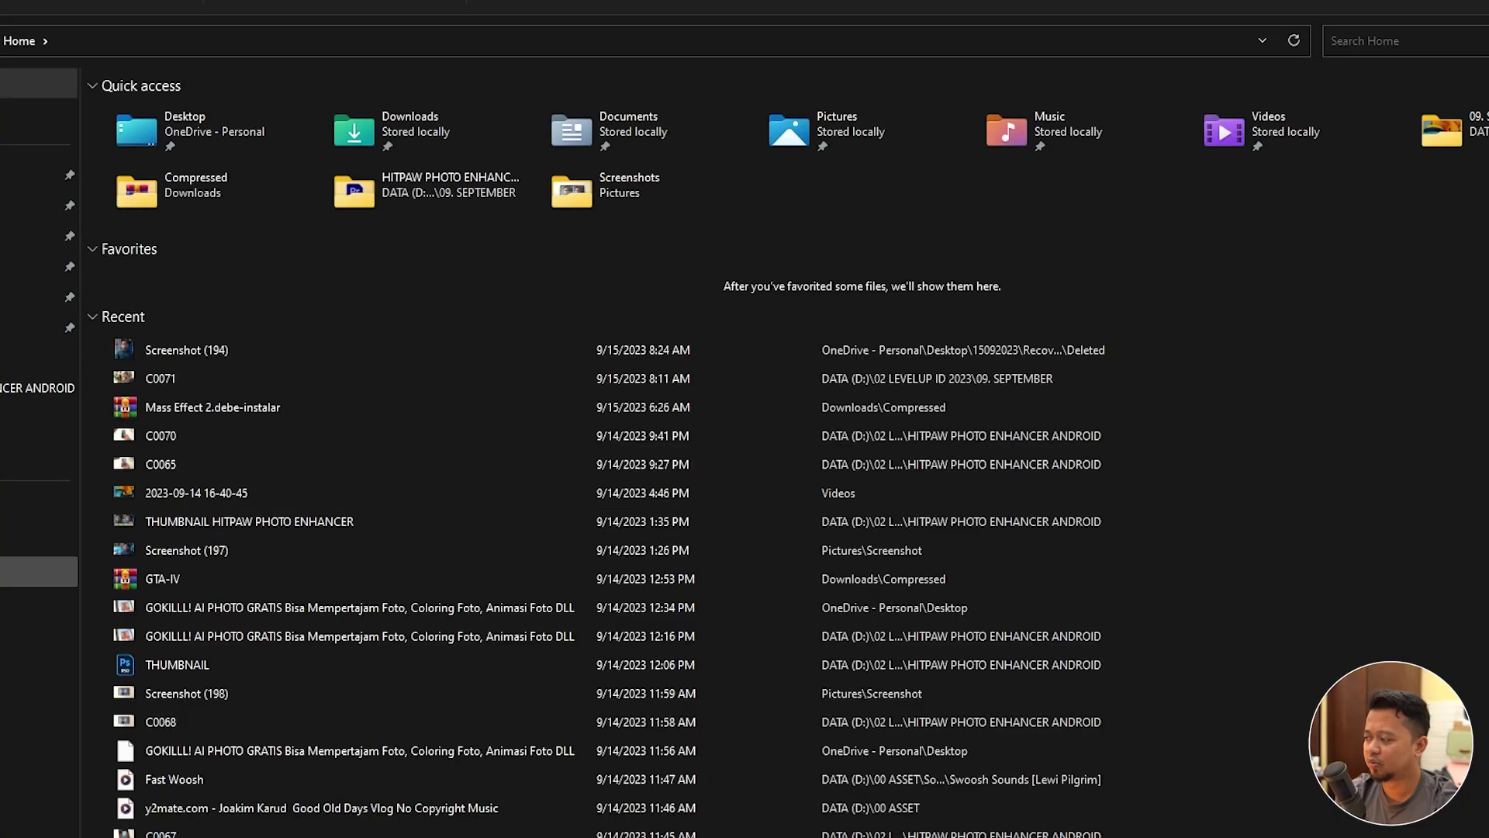
left_click(58, 498)
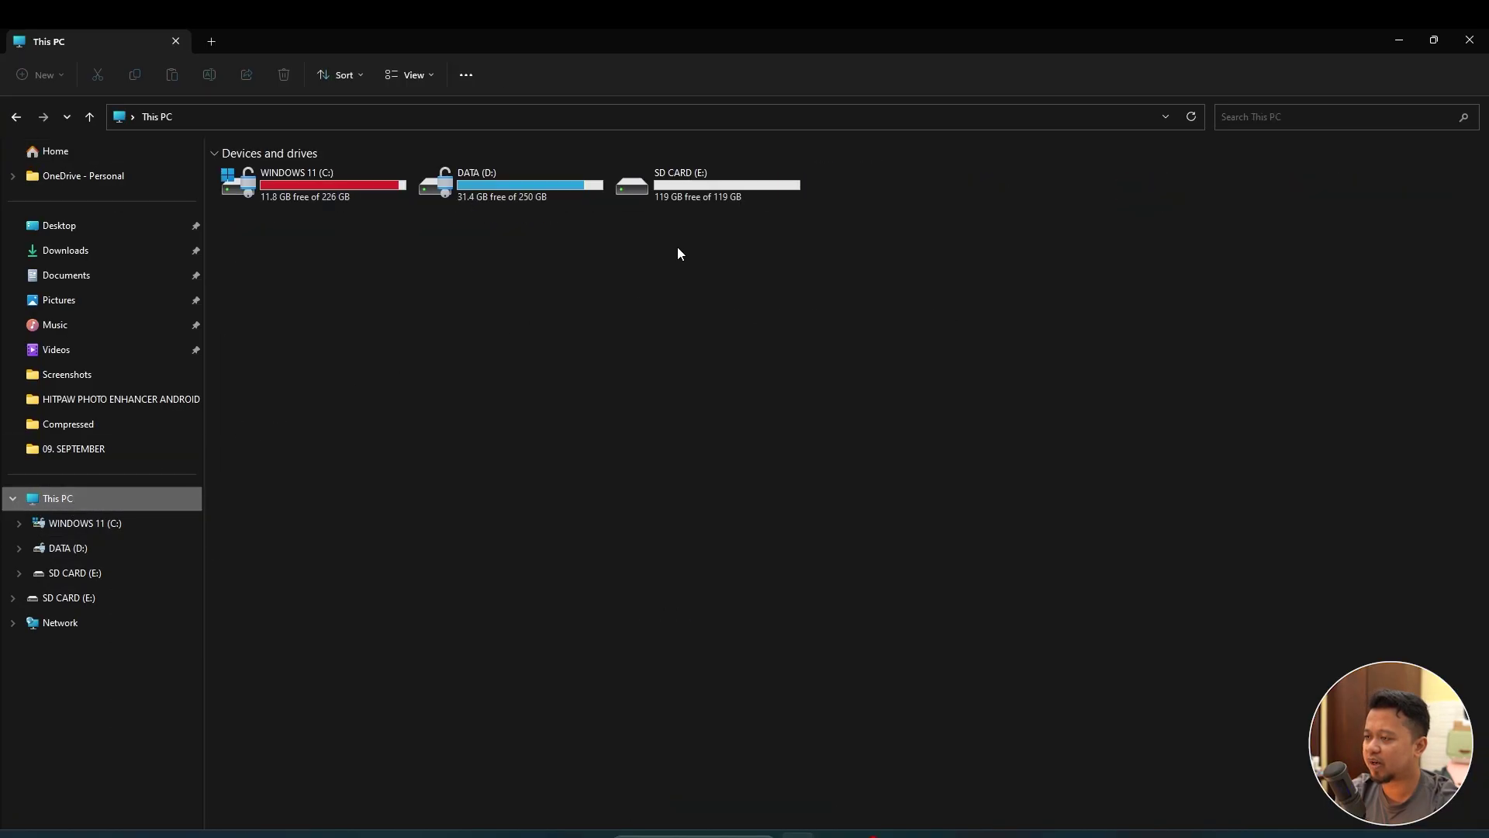
double_click(720, 200)
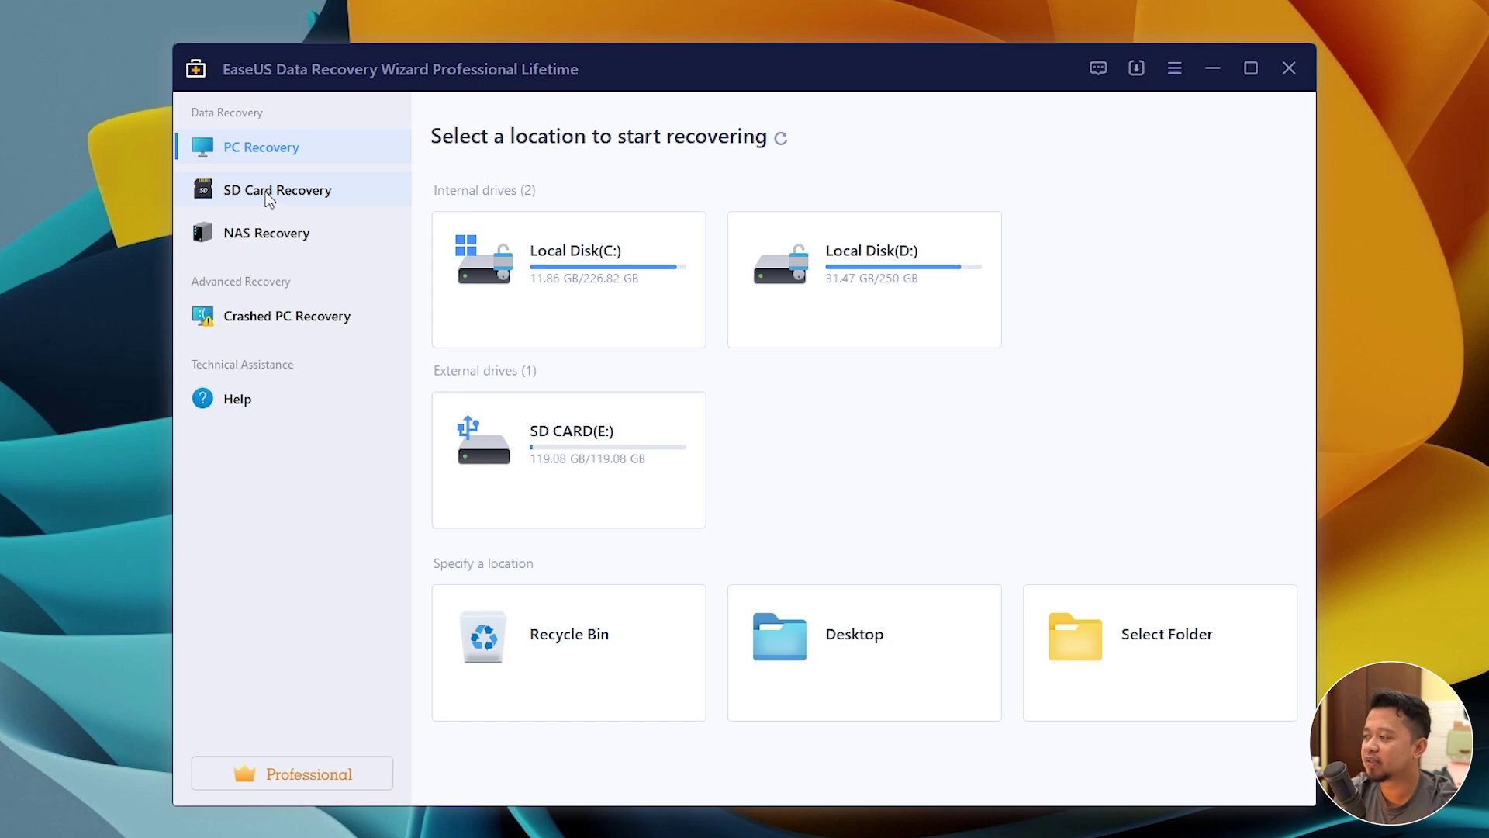
- Switch back to EaseUS Data Recovery Wizard and scan SD CARD (E:) for lost data in SD Card Recovery mode
left_click(267, 196)
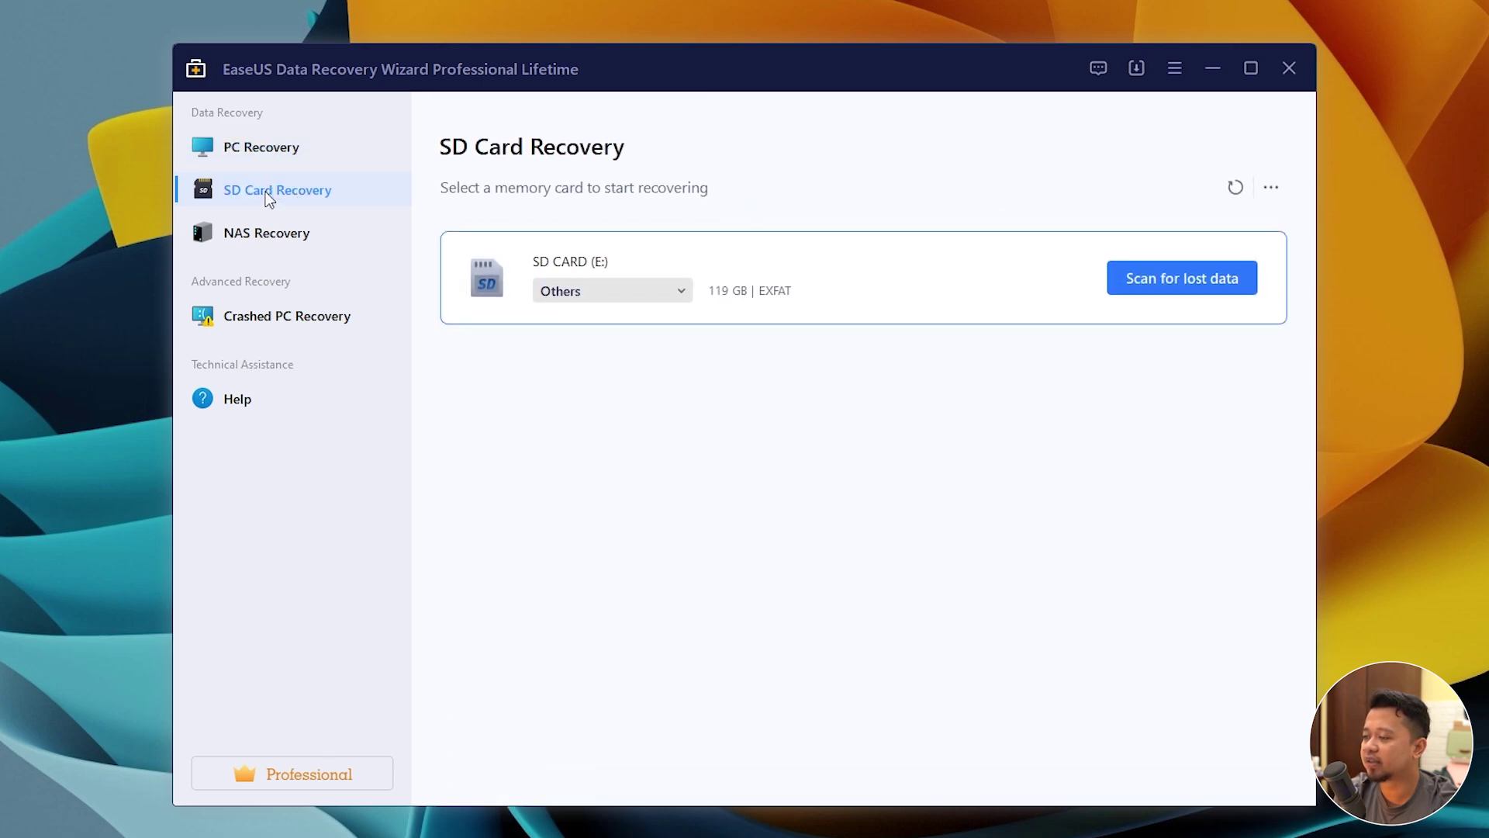
left_click(1158, 279)
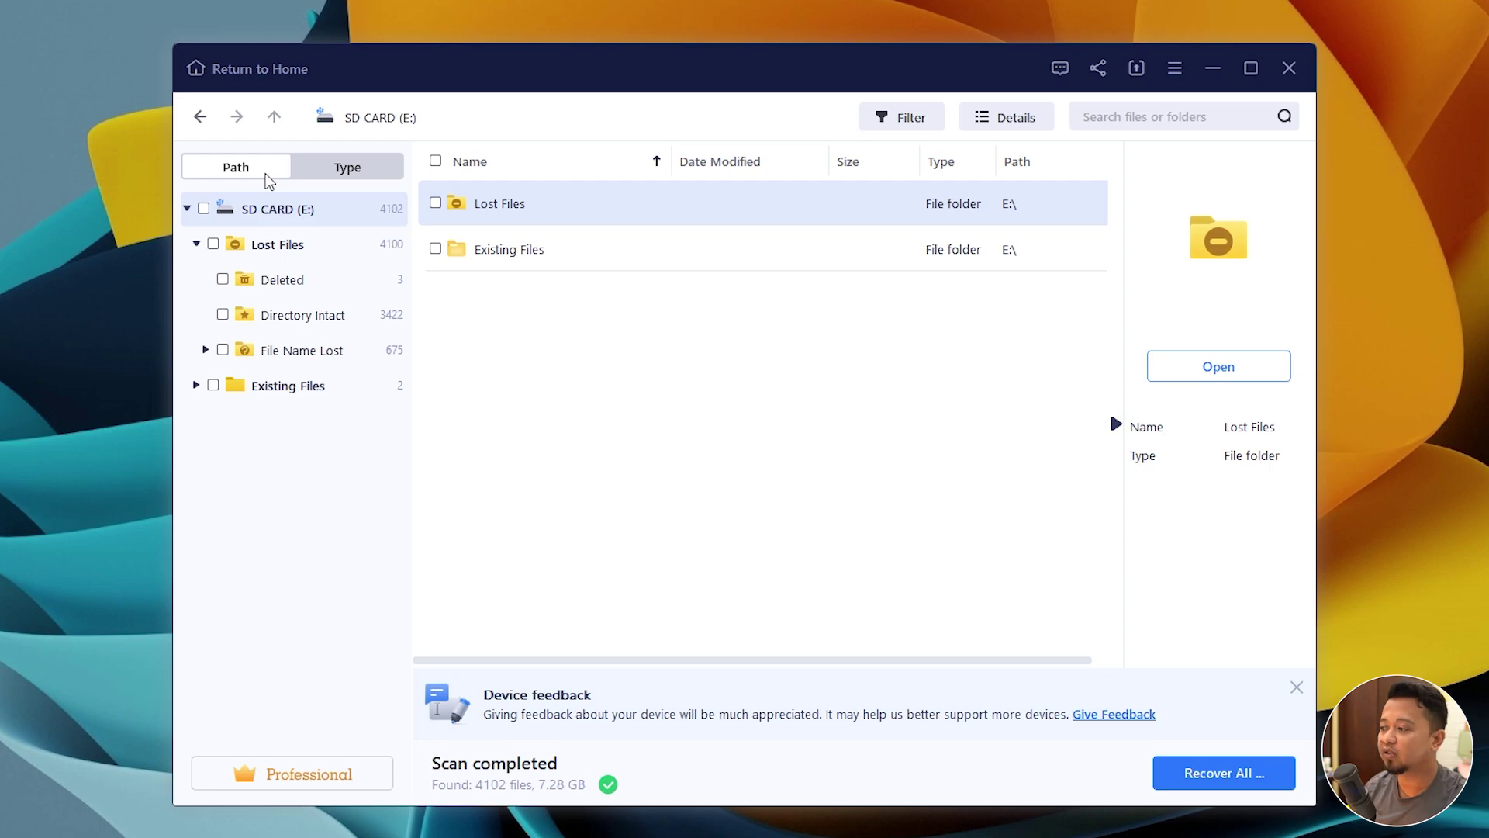
- Compare the scan results by type and by path, and open the Deleted folder under Lost Files
left_click(332, 175)
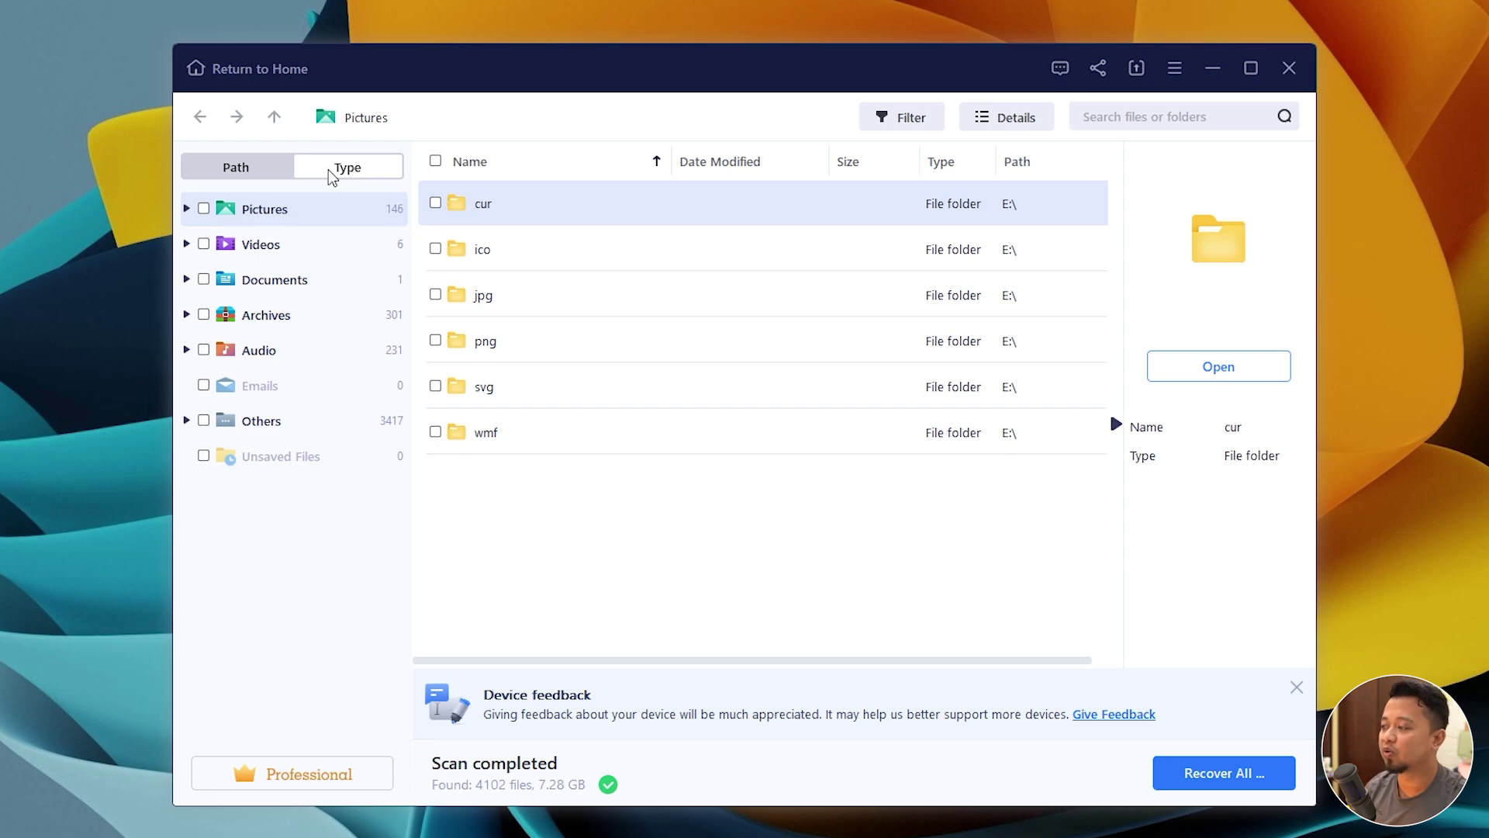
left_click(279, 171)
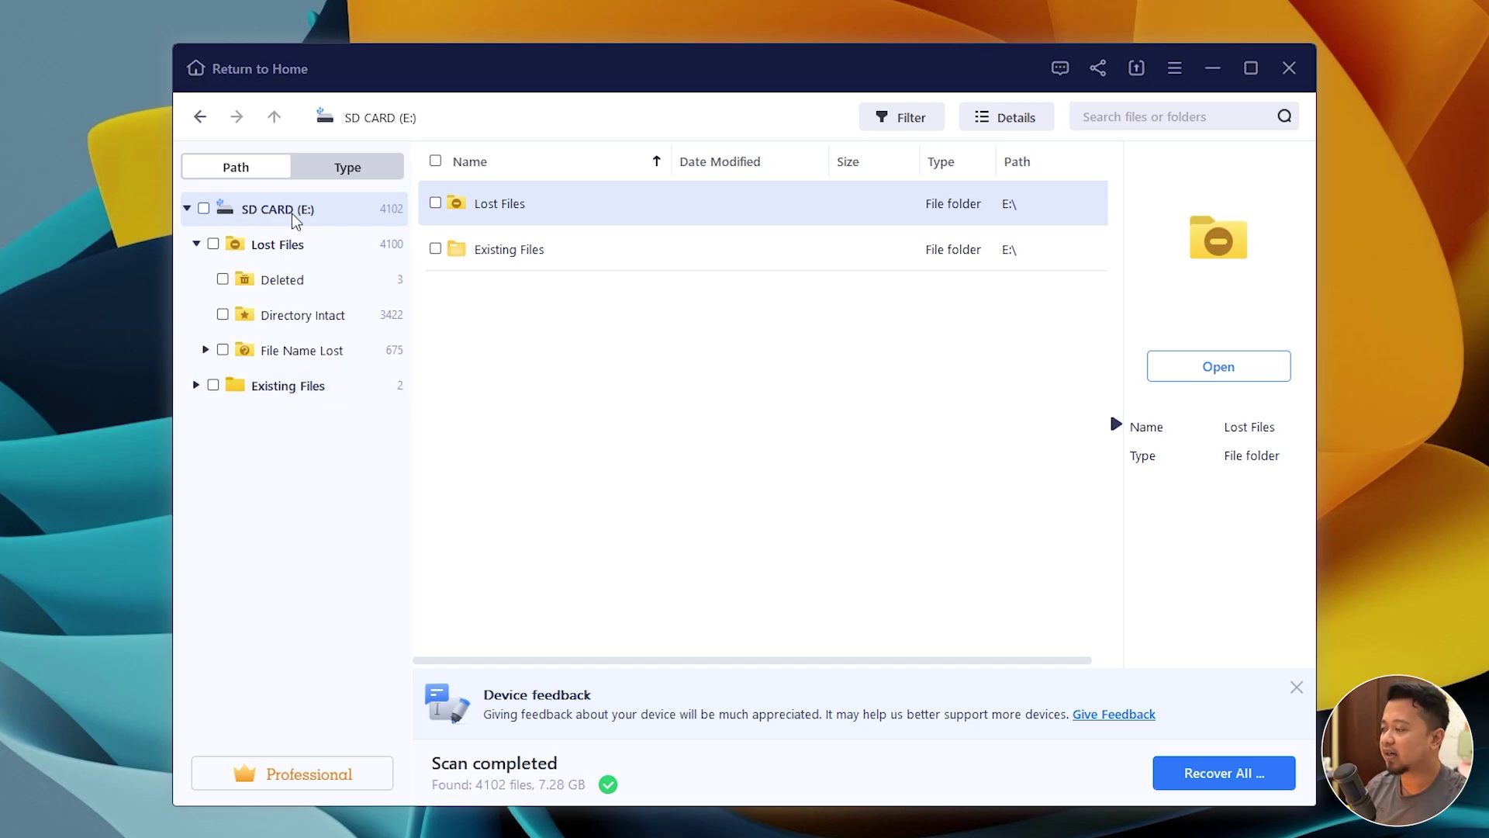
left_click(297, 289)
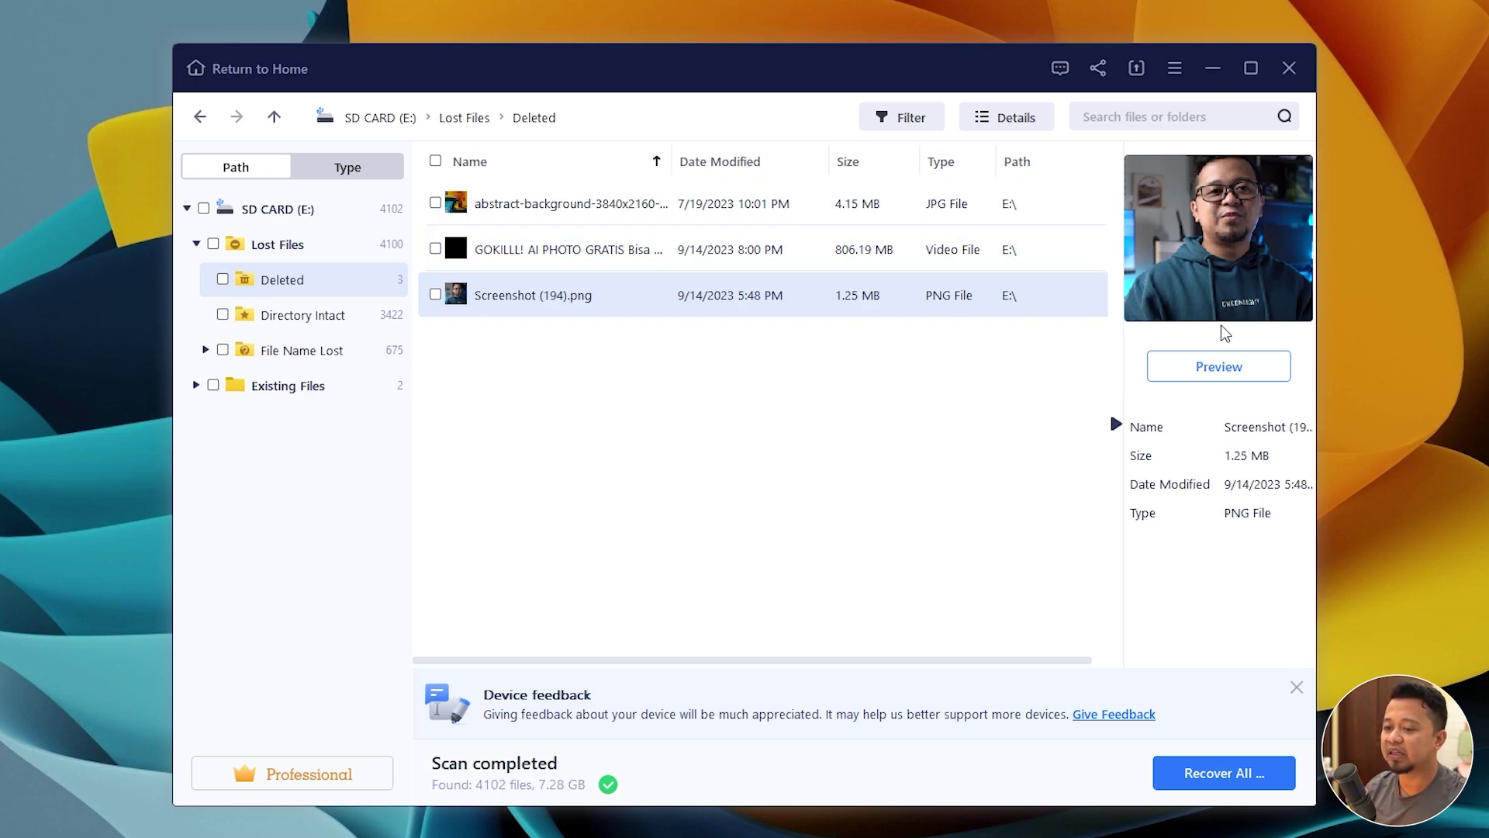
- Preview Screenshot (194).png, the abstract-background image and the GOKILLL! video, playing the video briefly, and close the preview
left_click(1218, 372)
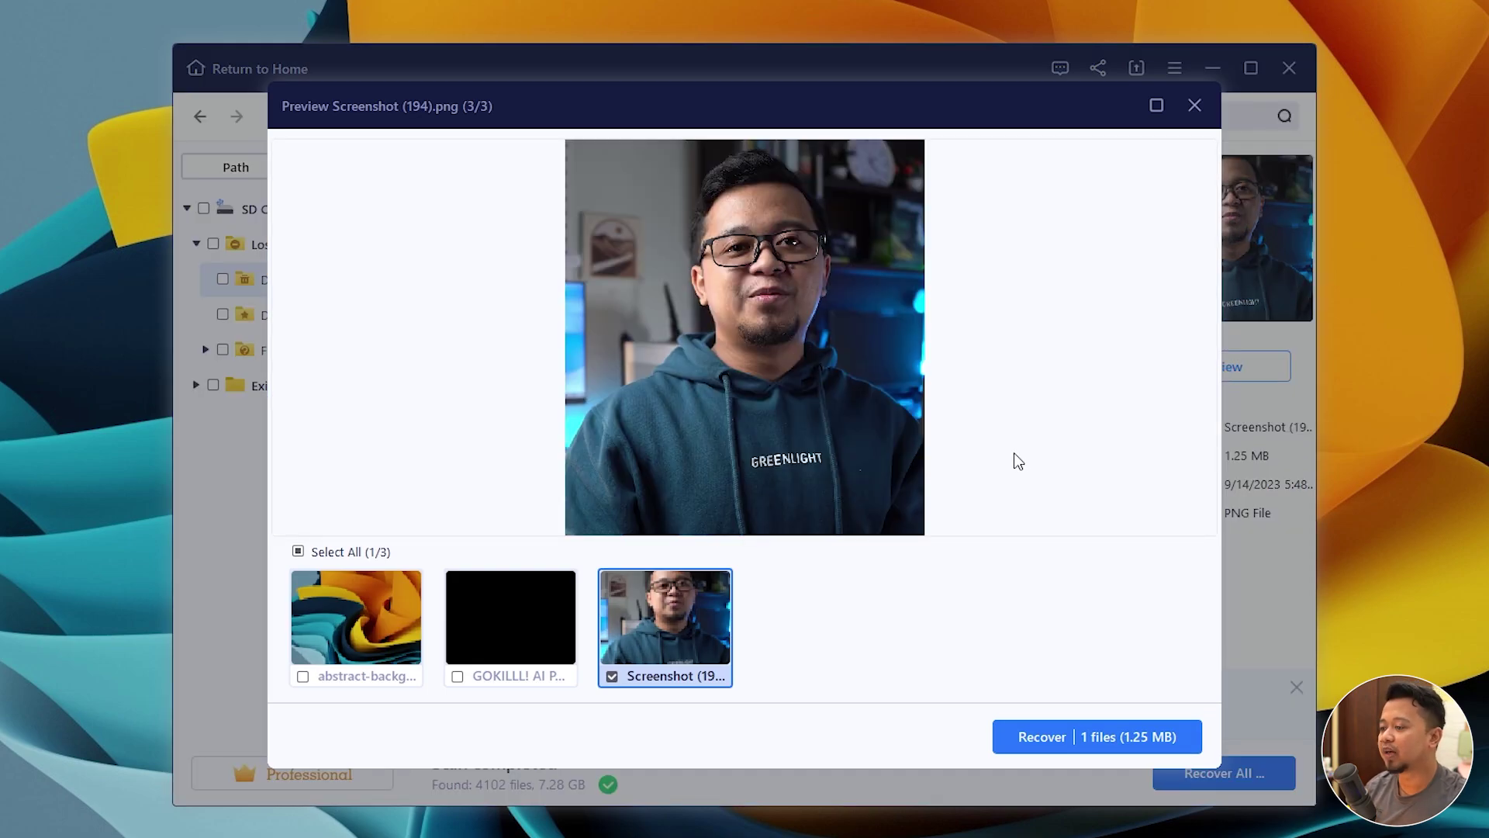
left_click(388, 590)
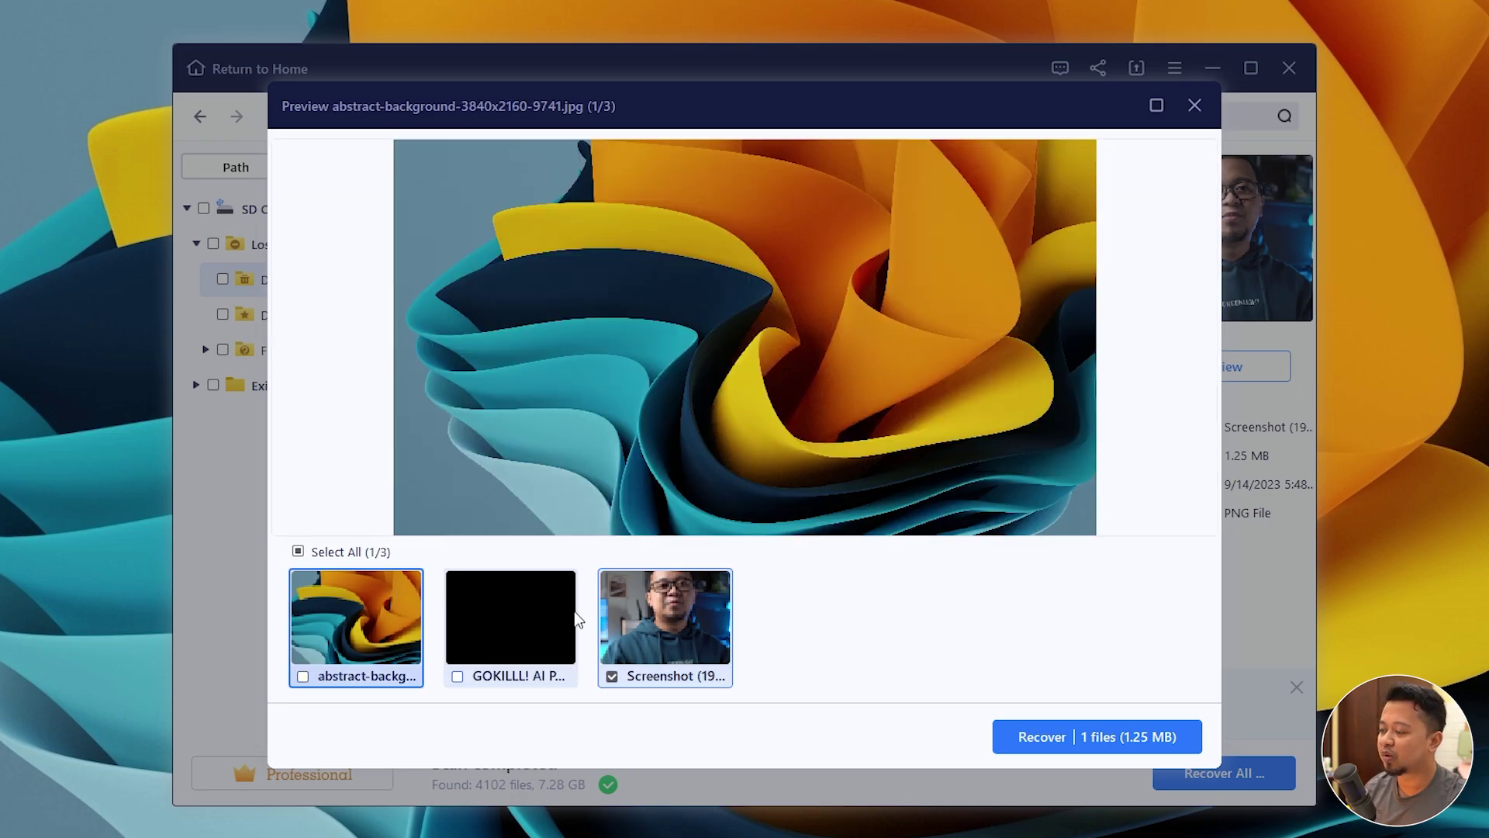
left_click(539, 619)
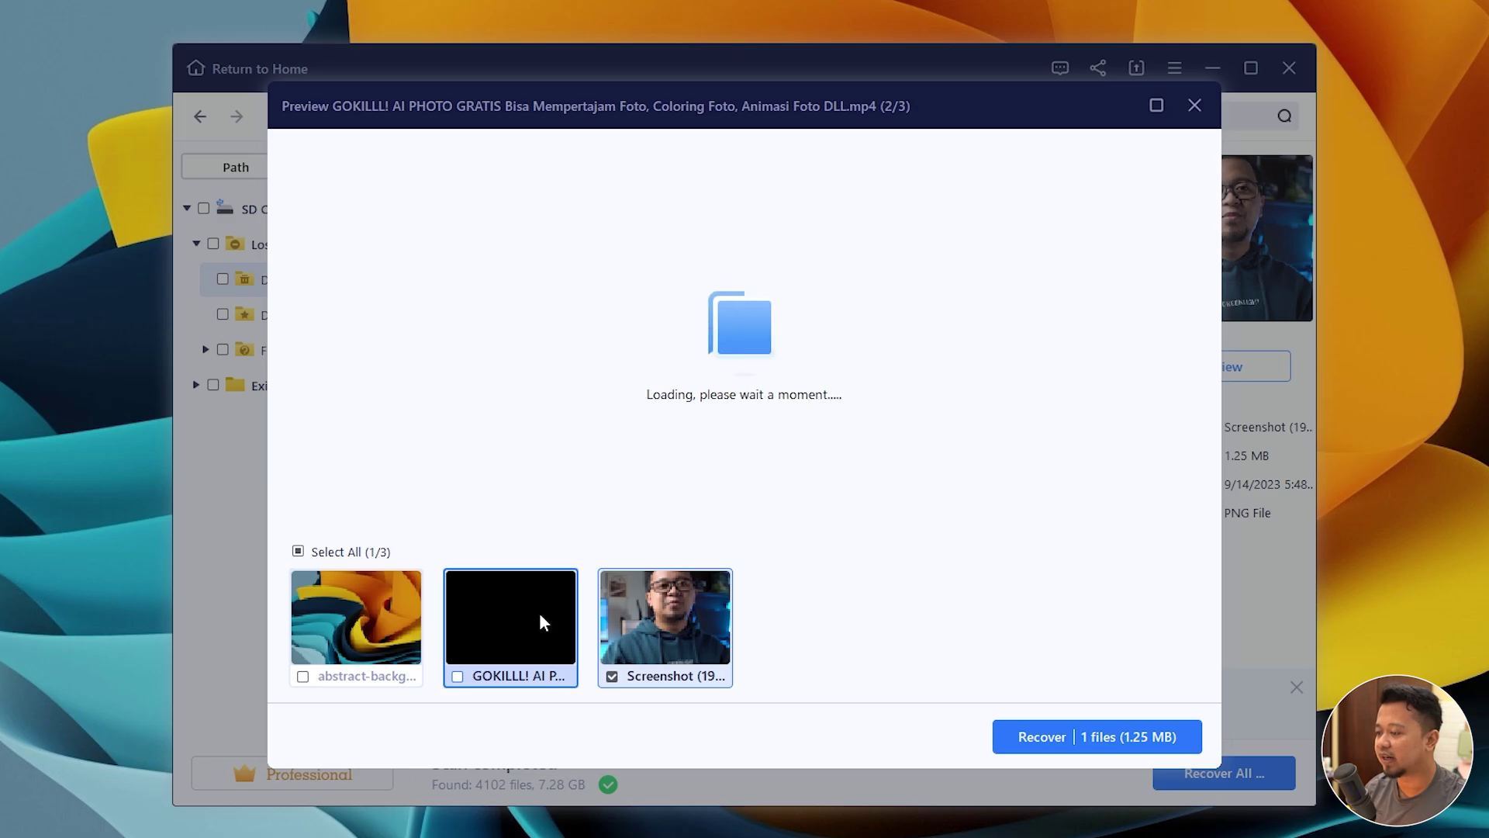
left_click(314, 495)
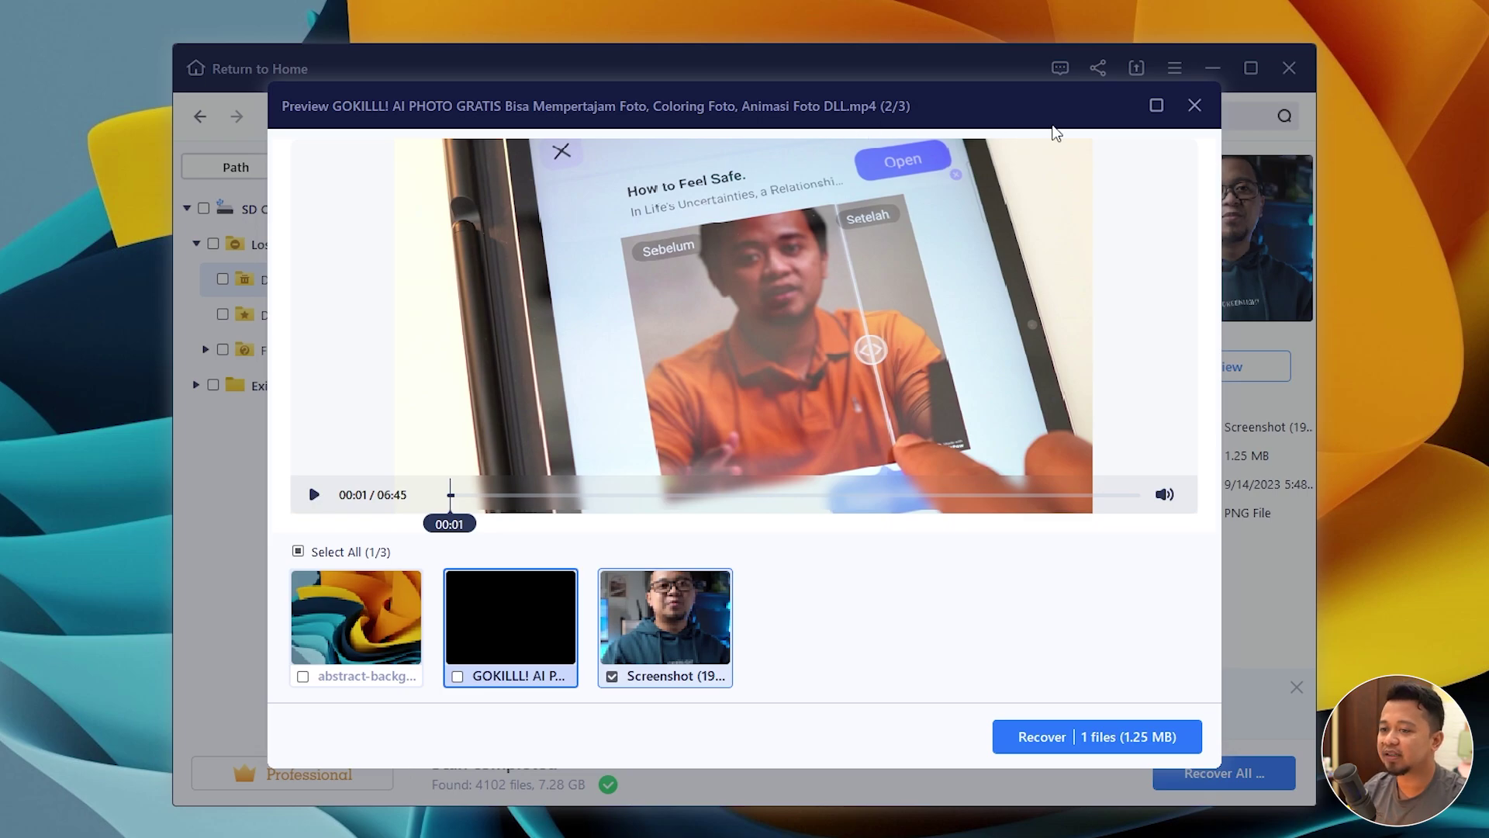
left_click(1195, 105)
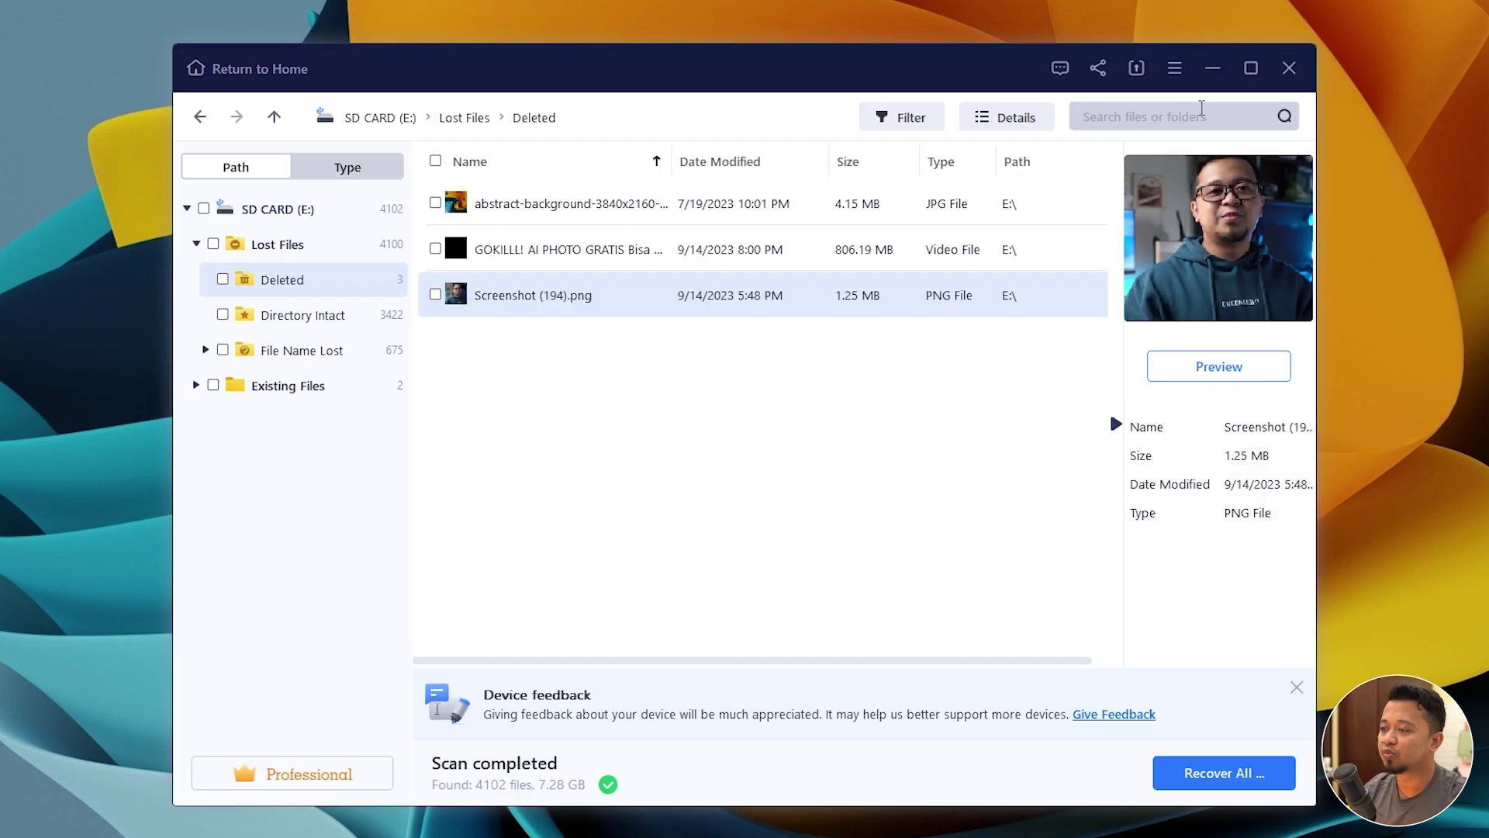
- Mark the abstract-background image, the GOKILLL! video and Screenshot (194).png in the Deleted folder and start recovering them
left_click(435, 202)
left_click(435, 248)
left_click(435, 294)
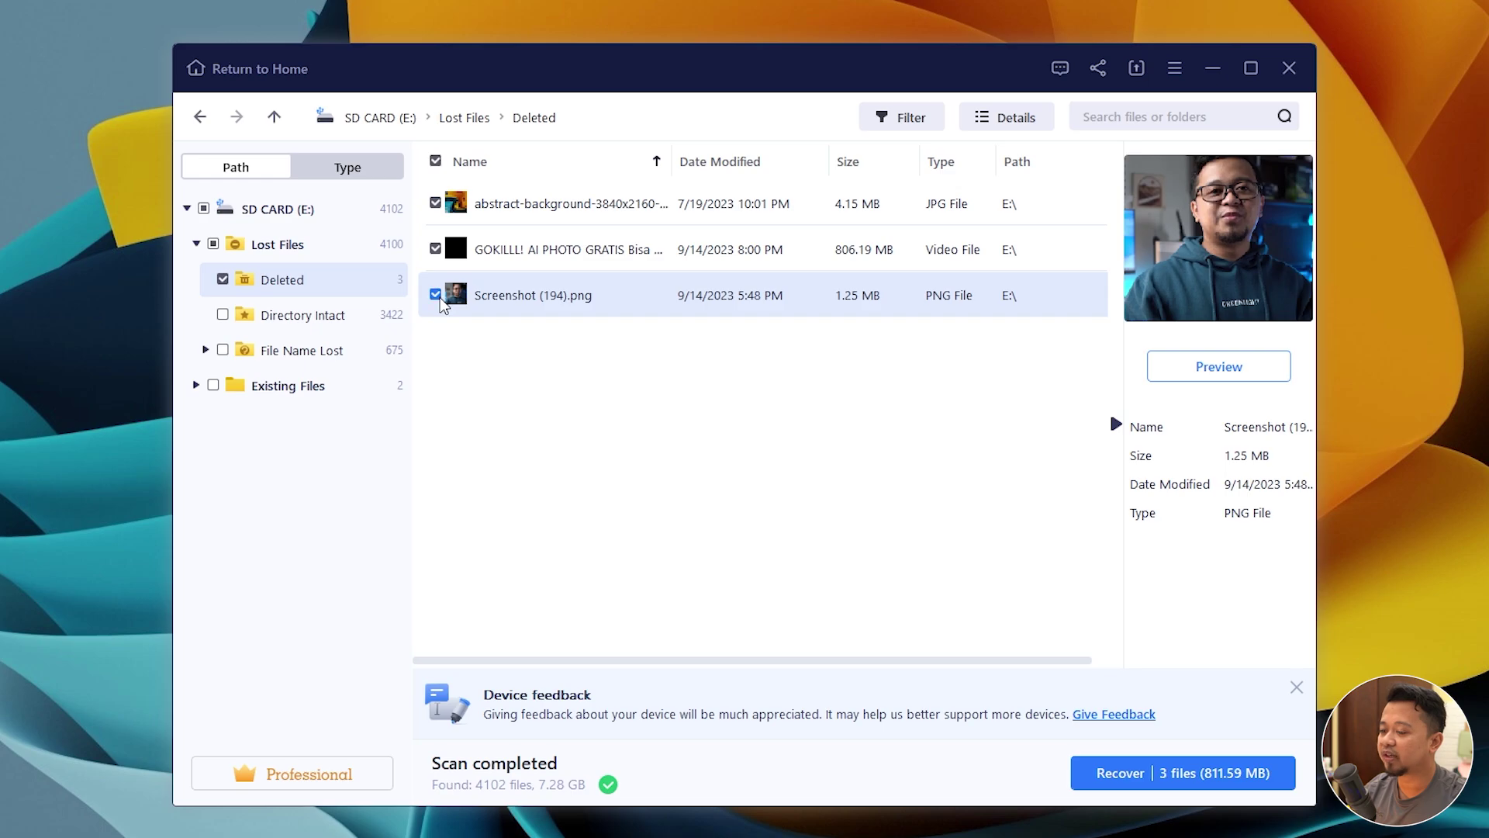
left_click(1134, 773)
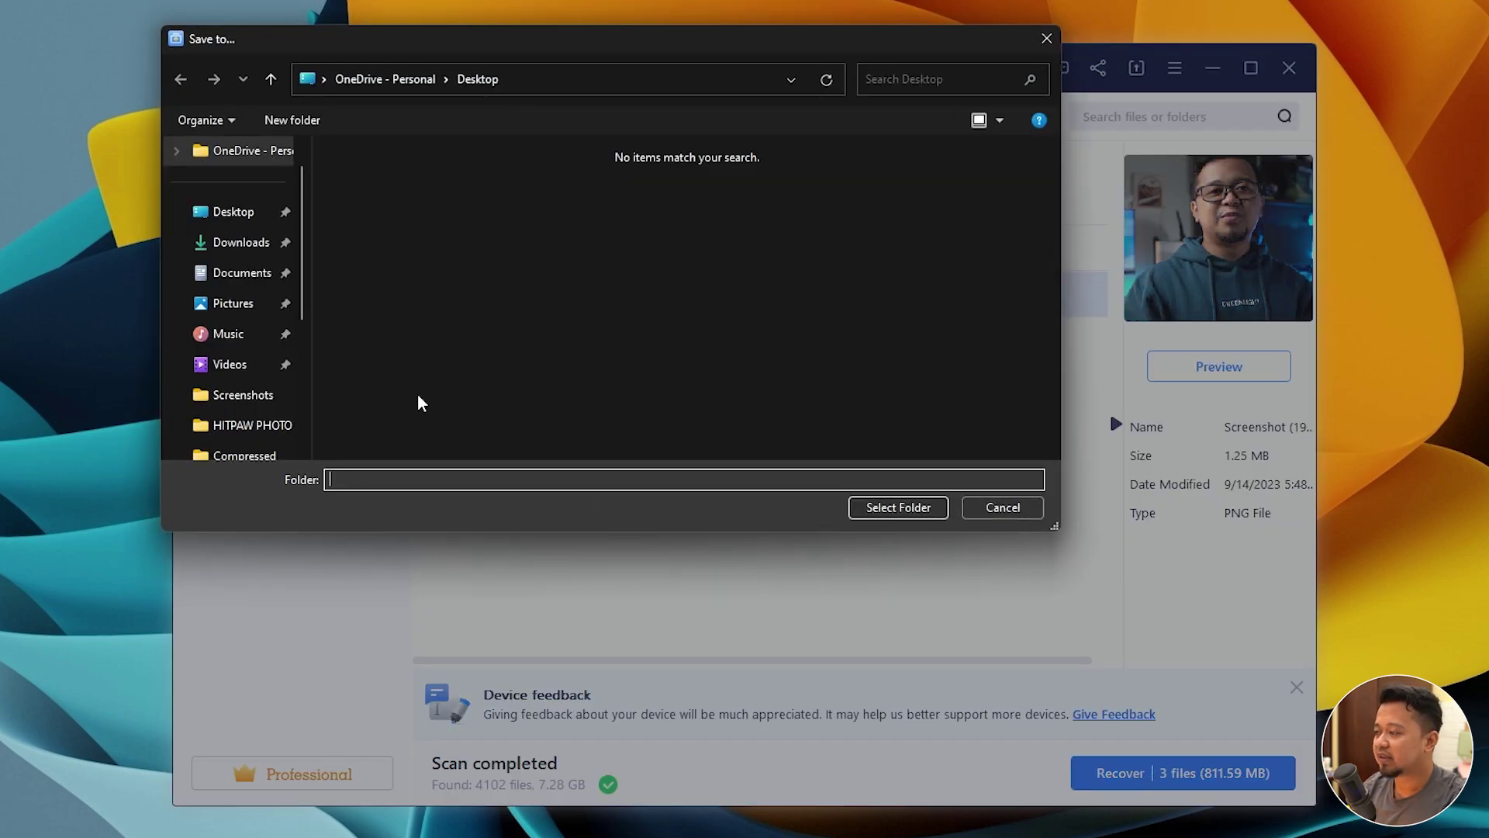
- Create a folder named 15092023 on the Desktop and choose it as the save location for the recovered files
left_click(231, 211)
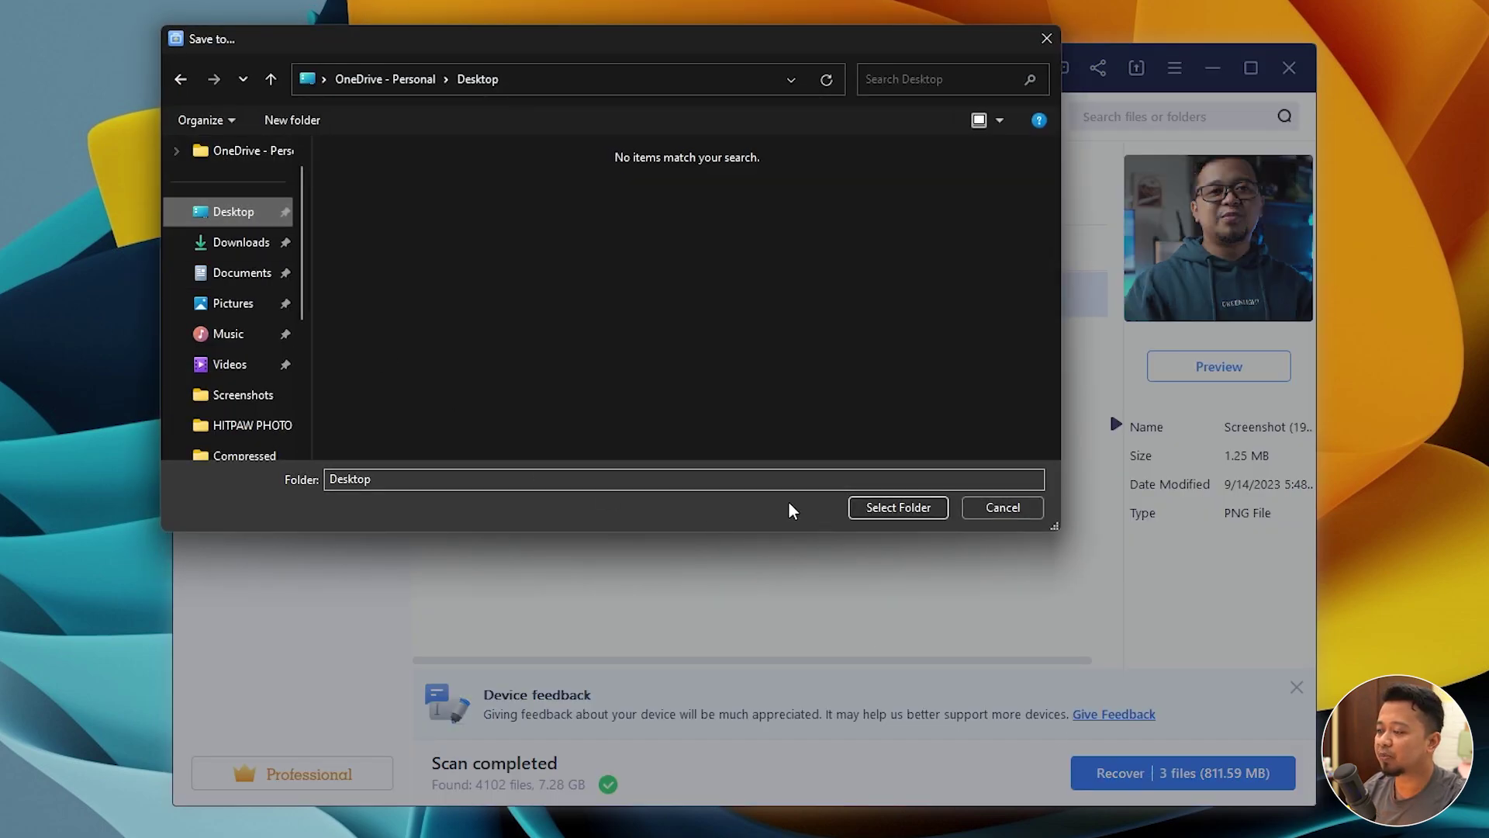
left_click(291, 122)
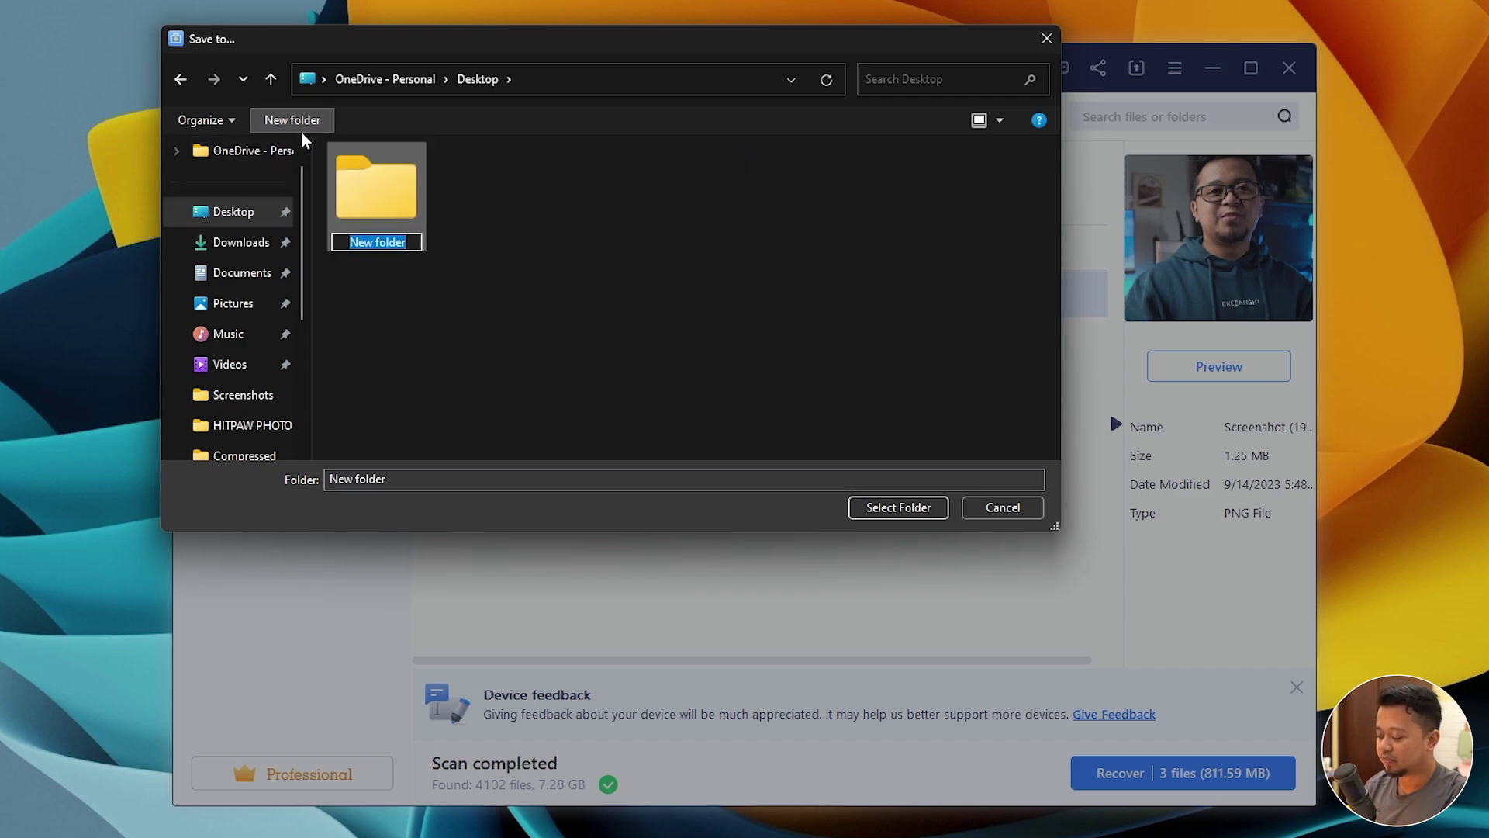
type("15092023")
key("Return")
key("Return")
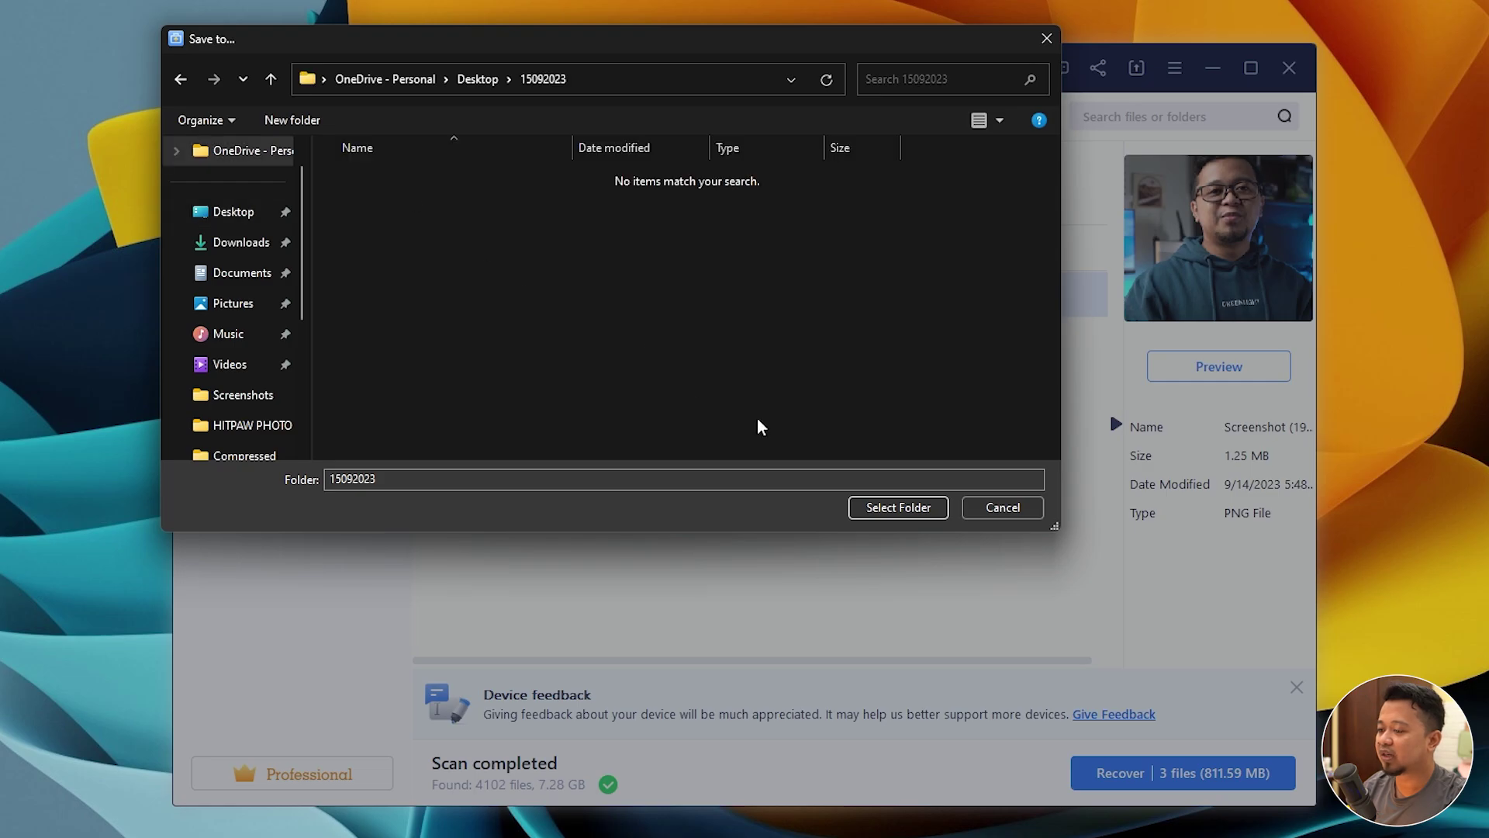
left_click(897, 507)
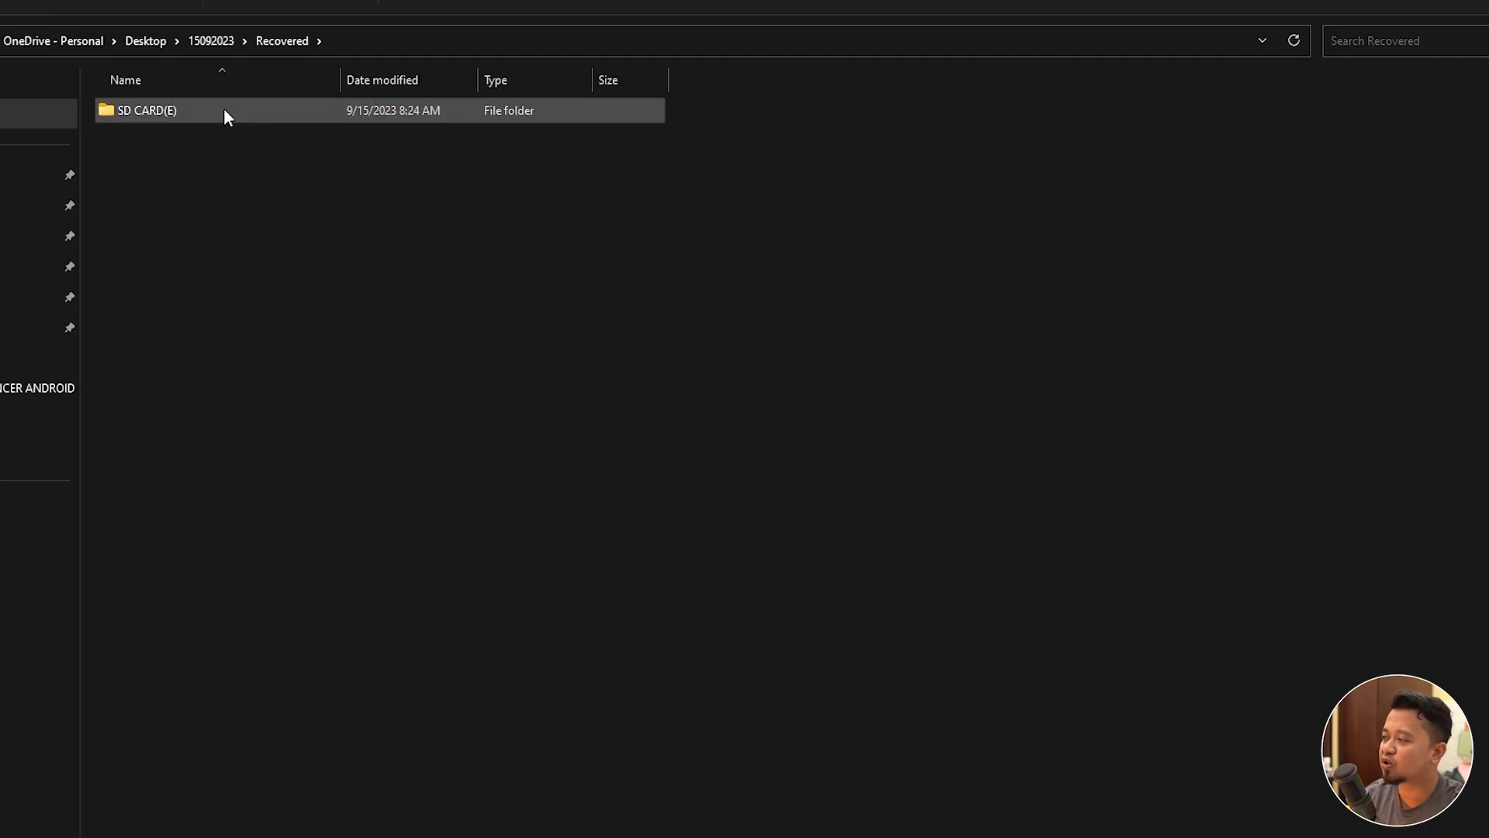
- Browse the Recovered folder through SD CARD(E) and Lost Files down to the Deleted folder
double_click(224, 111)
double_click(224, 111)
double_click(225, 110)
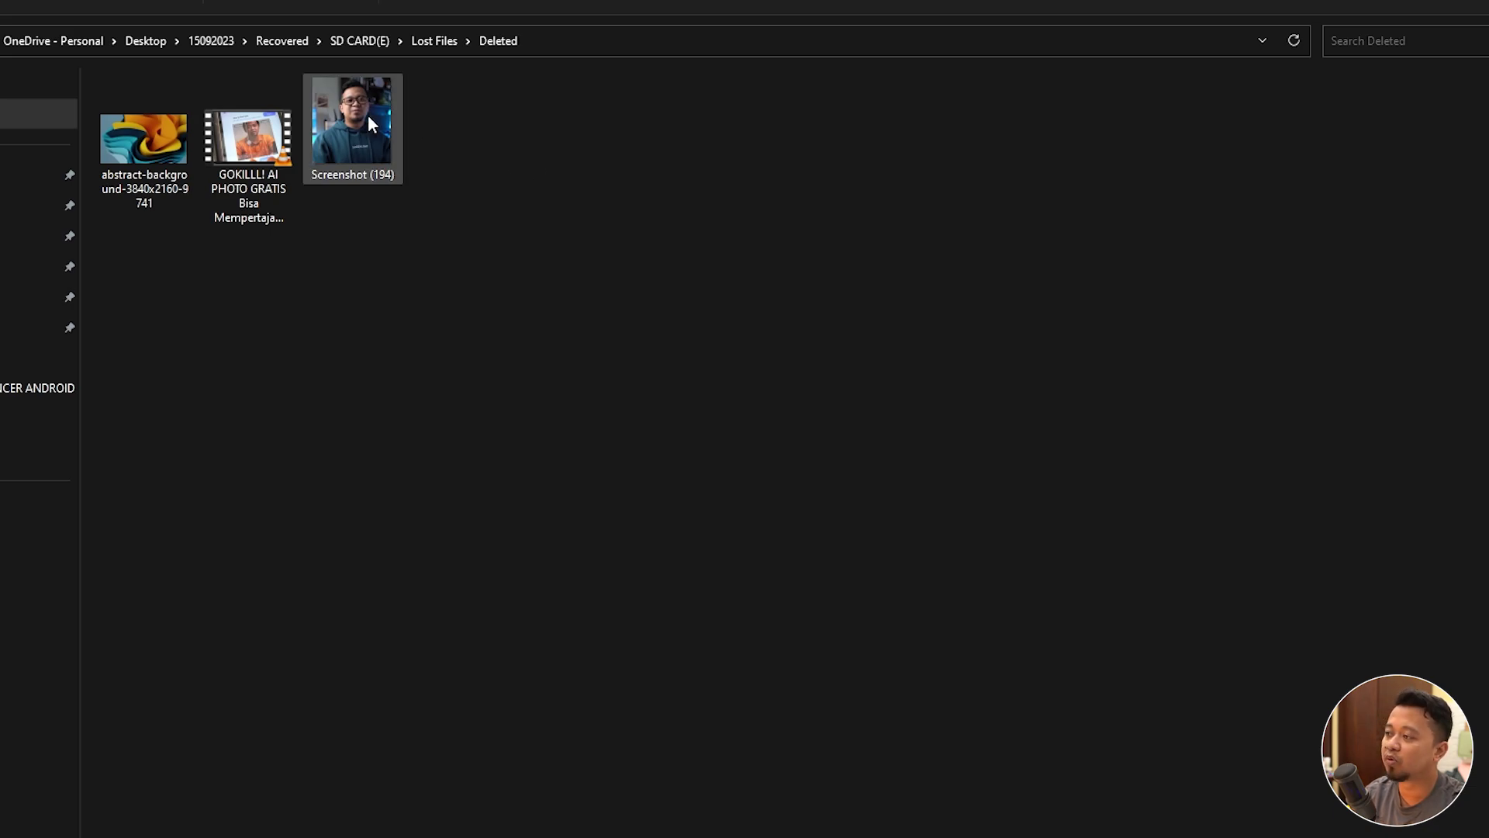
- View the recovered Screenshot (194) full size and step through to the abstract background image and the video
mouse_move(367, 118)
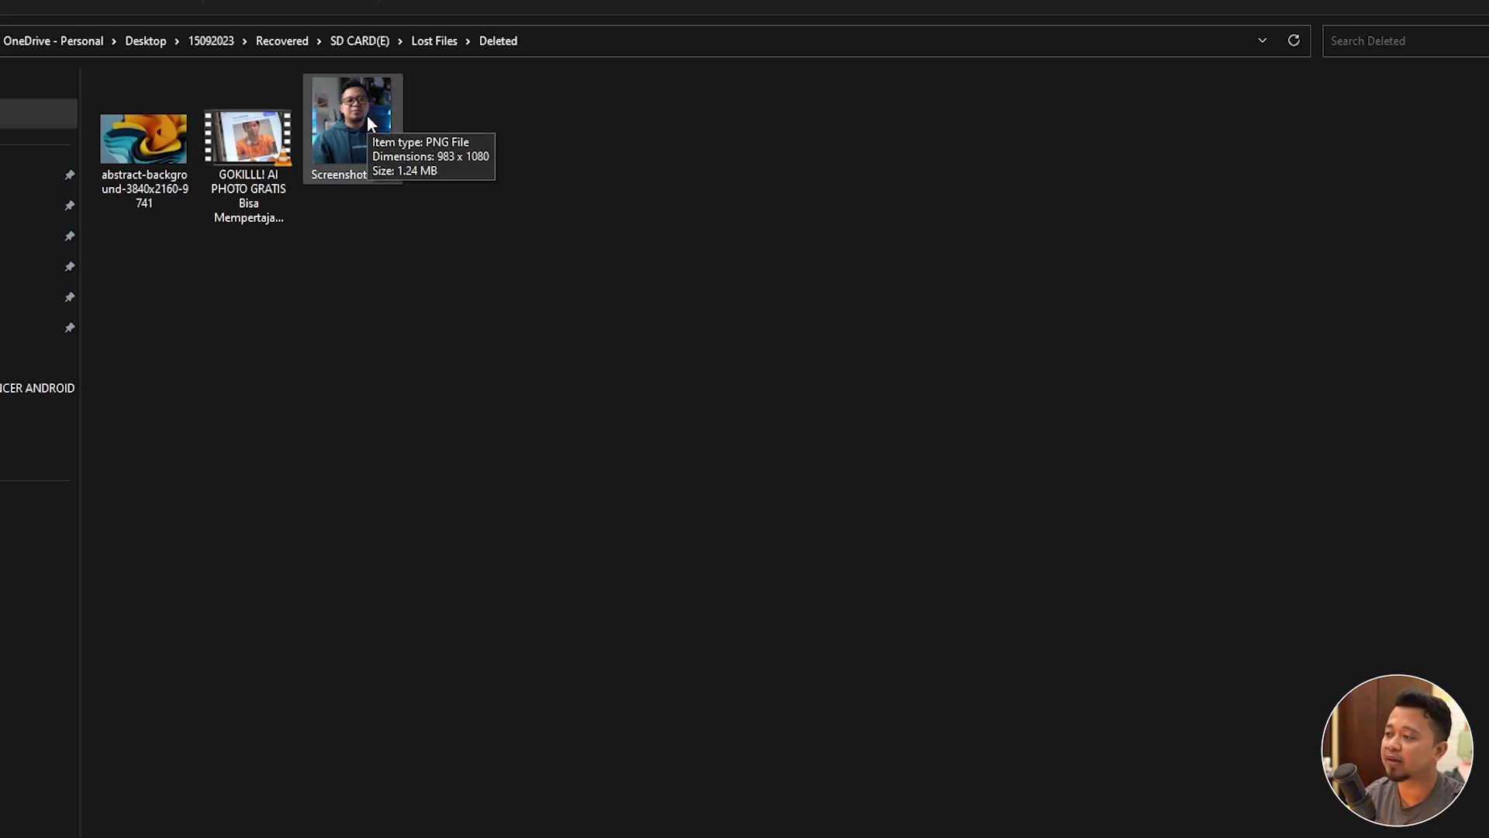
double_click(368, 118)
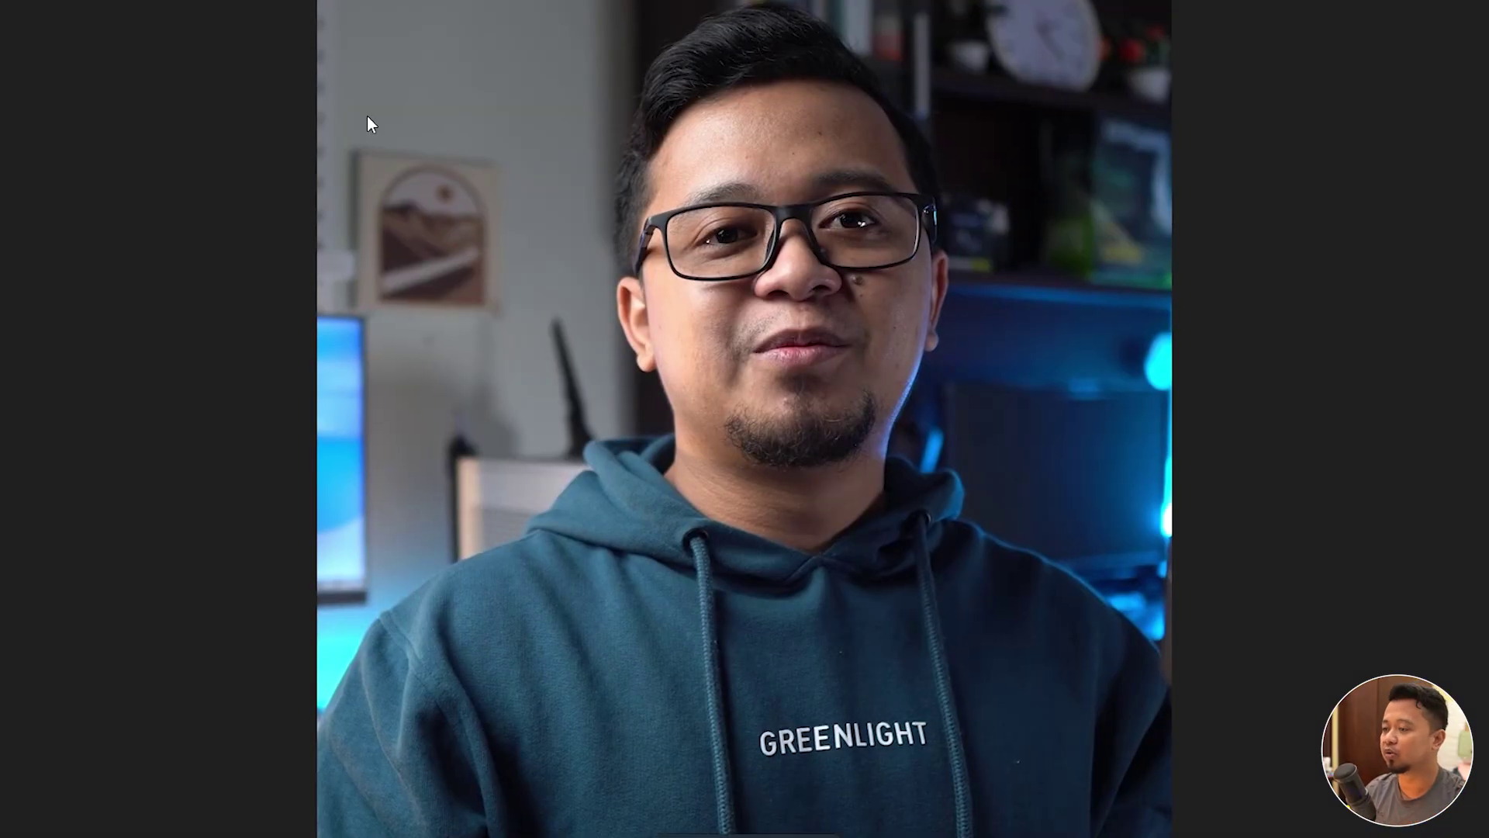
key("Right")
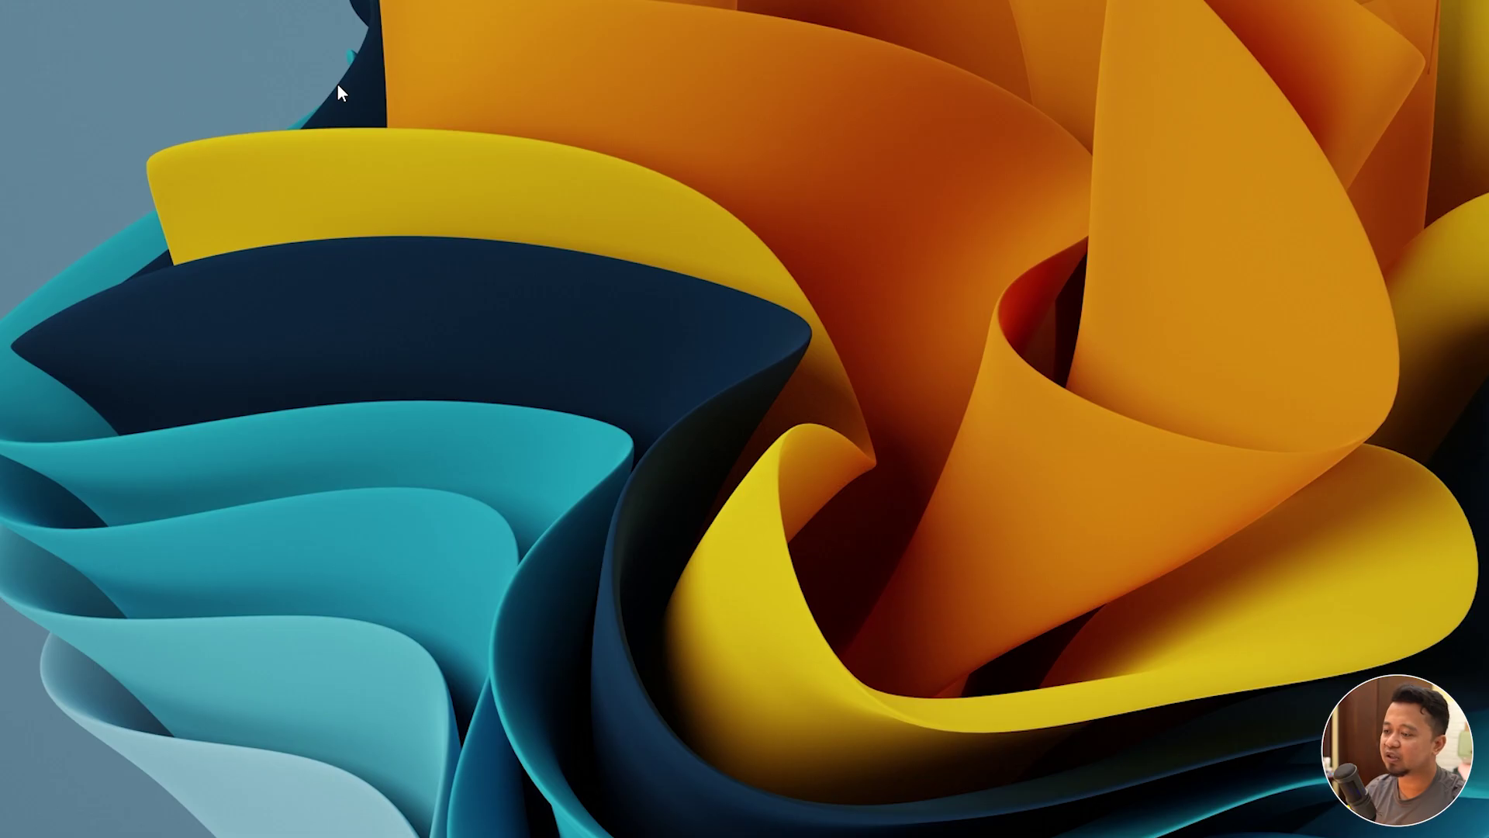
key("Right")
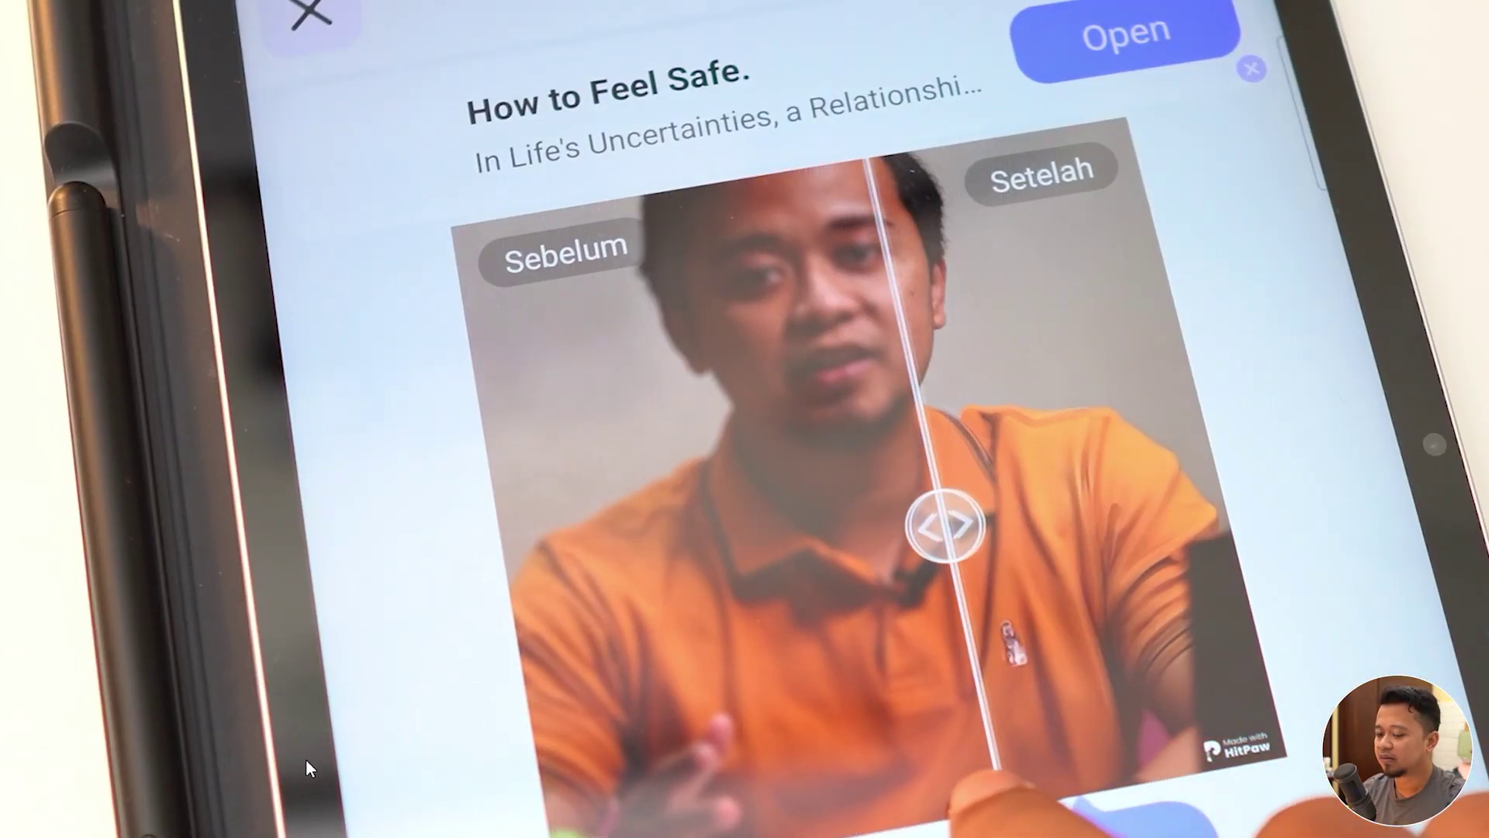
- Play the recovered video, skip to several points near its end, and pause it at 05:16
left_click(409, 612)
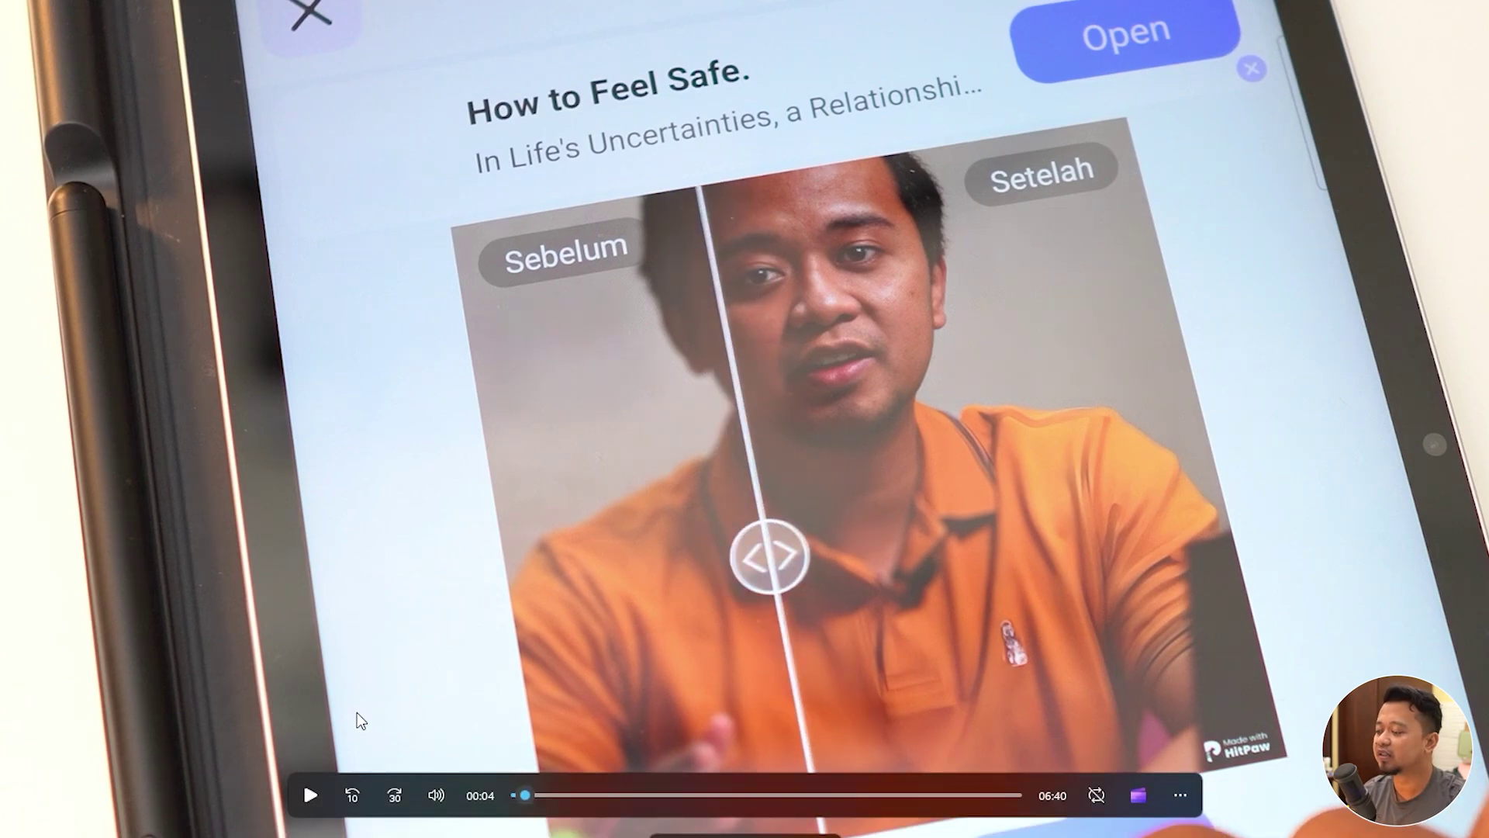
left_click(311, 794)
left_click(962, 794)
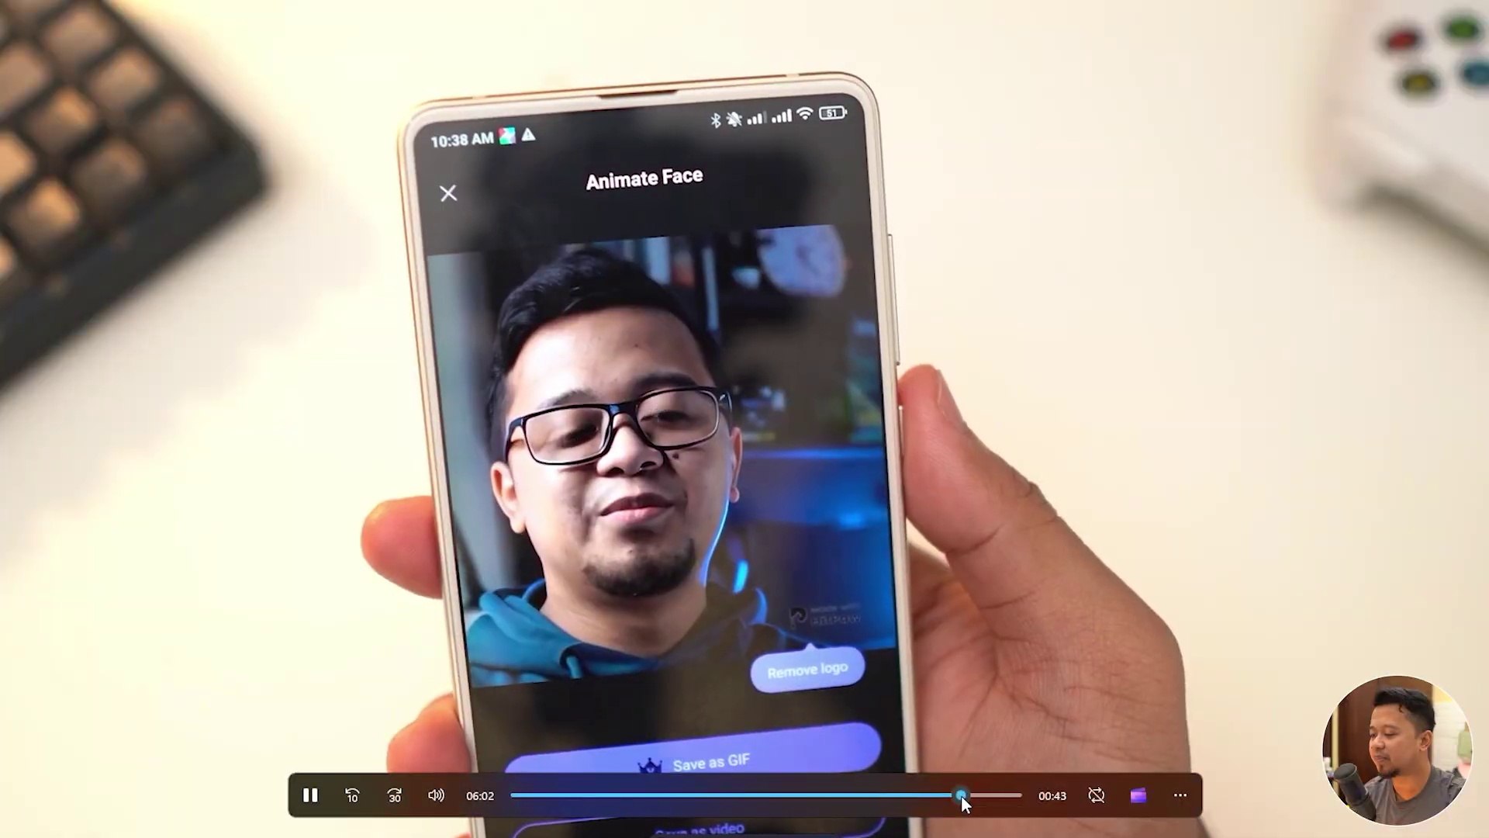
left_click(987, 794)
left_click(904, 795)
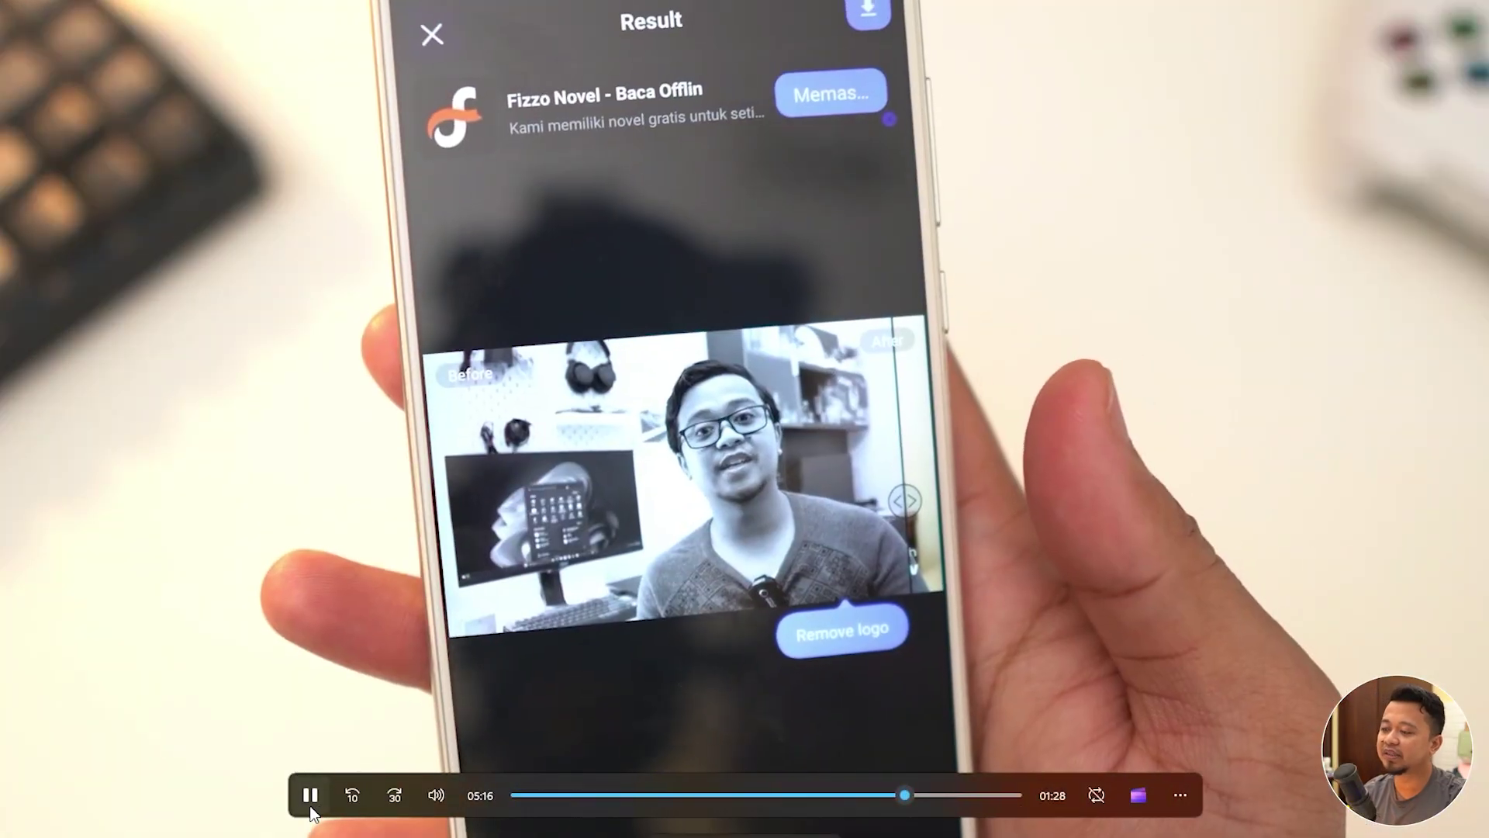
left_click(311, 807)
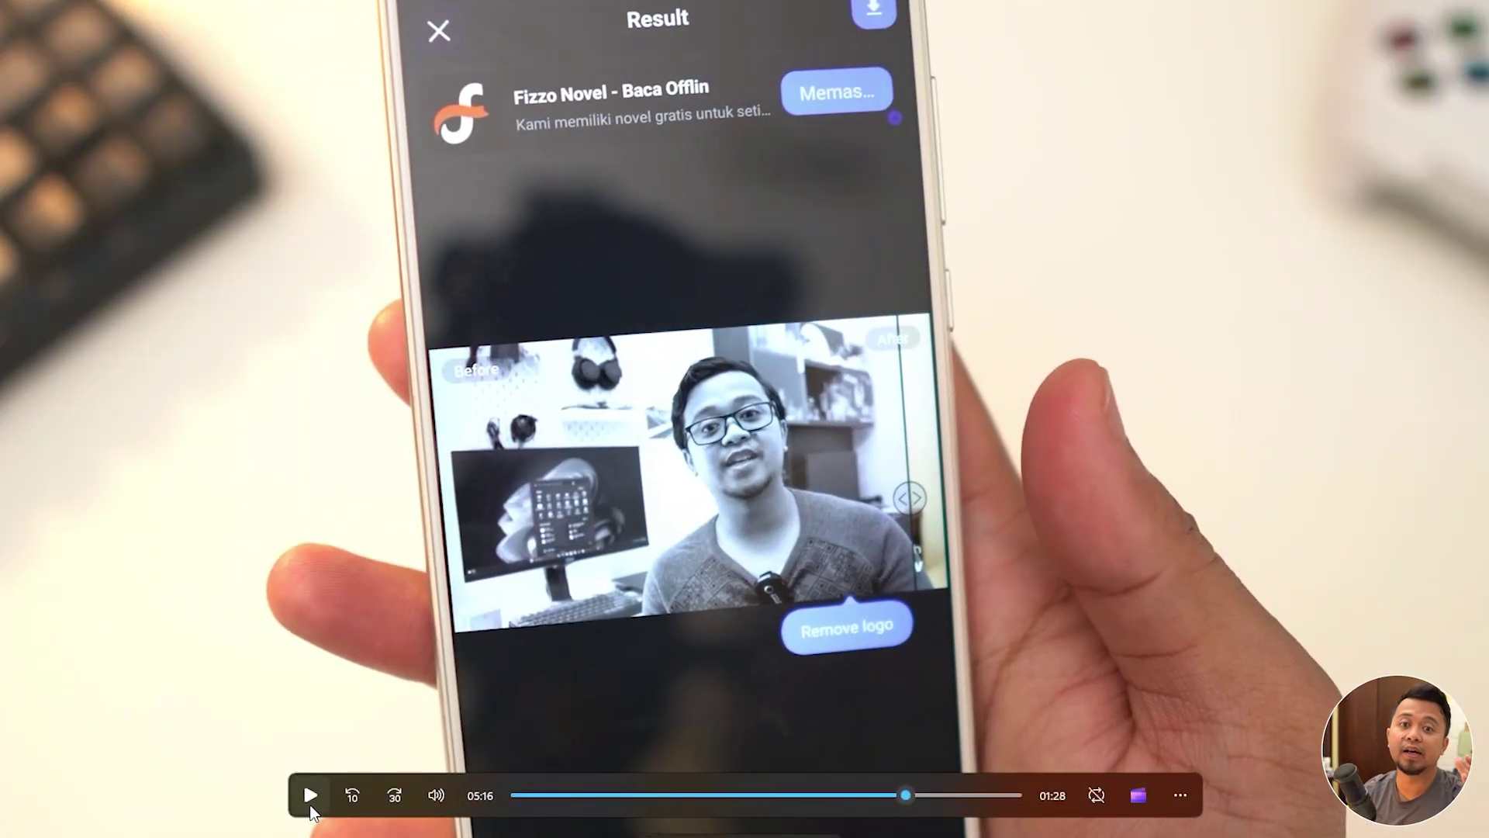